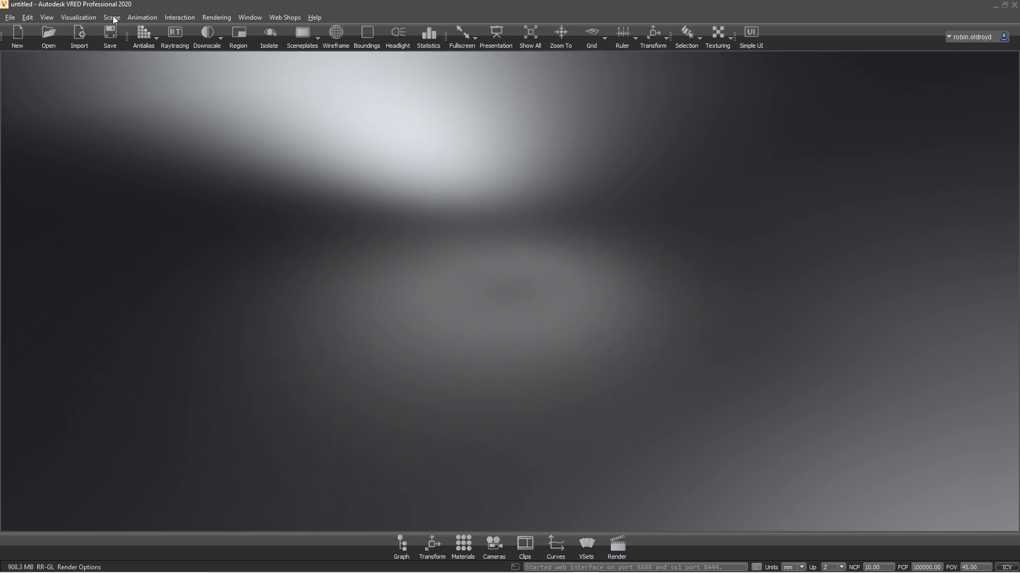
# Review the web server port and security settings in the WebInterface preferences and accept them
pyautogui.click(28, 18)
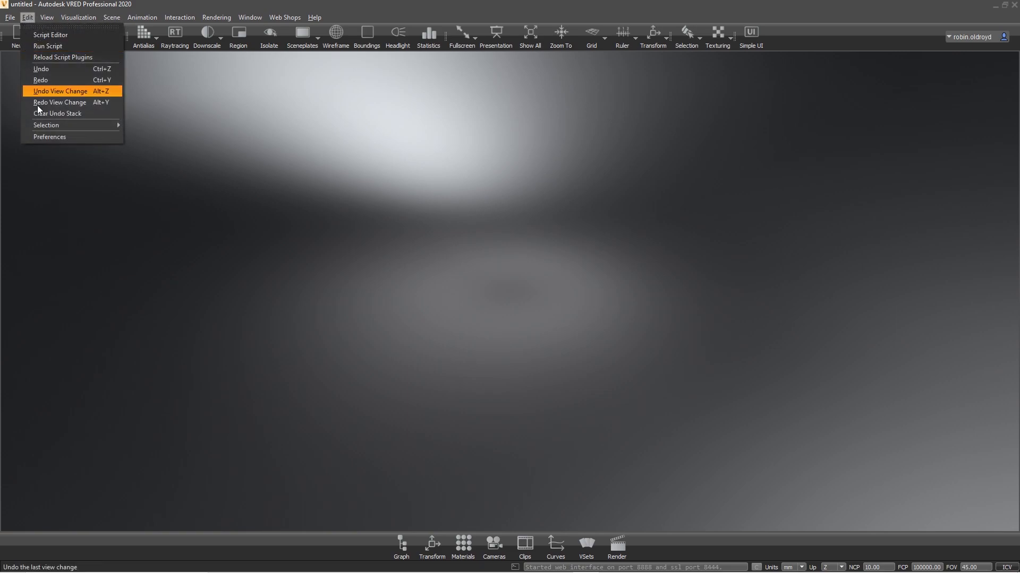
pyautogui.click(52, 139)
pyautogui.scroll(-5, 368, 358)
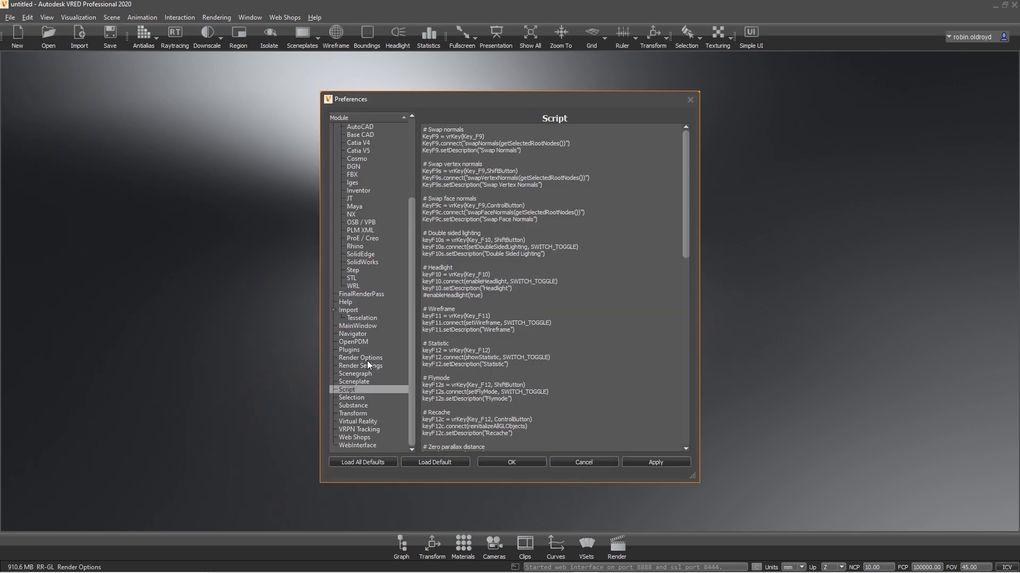
pyautogui.click(365, 446)
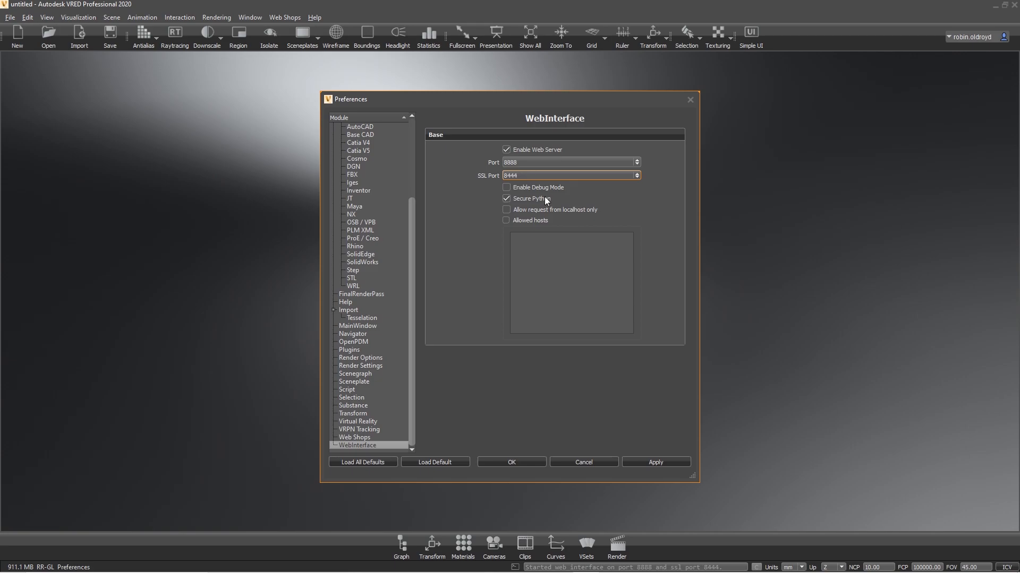
pyautogui.click(521, 461)
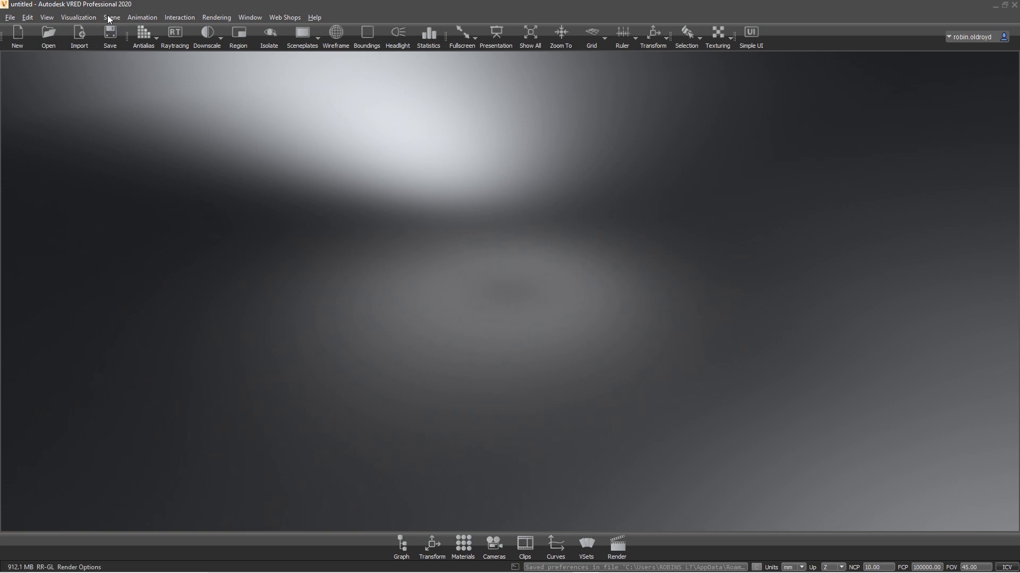
# Open the Automotive_Genesis scene from the installed examples
pyautogui.click(10, 17)
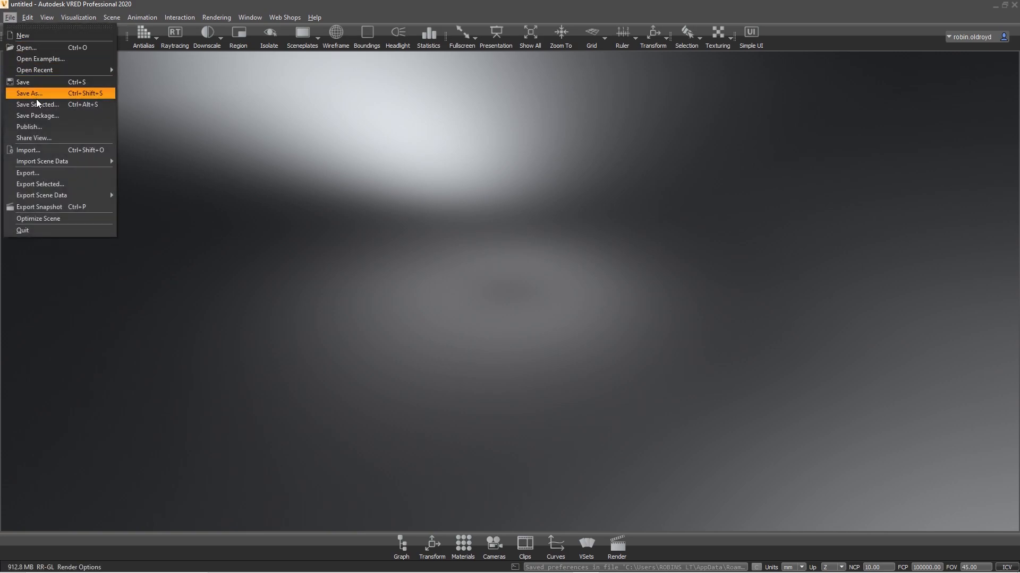
pyautogui.click(40, 58)
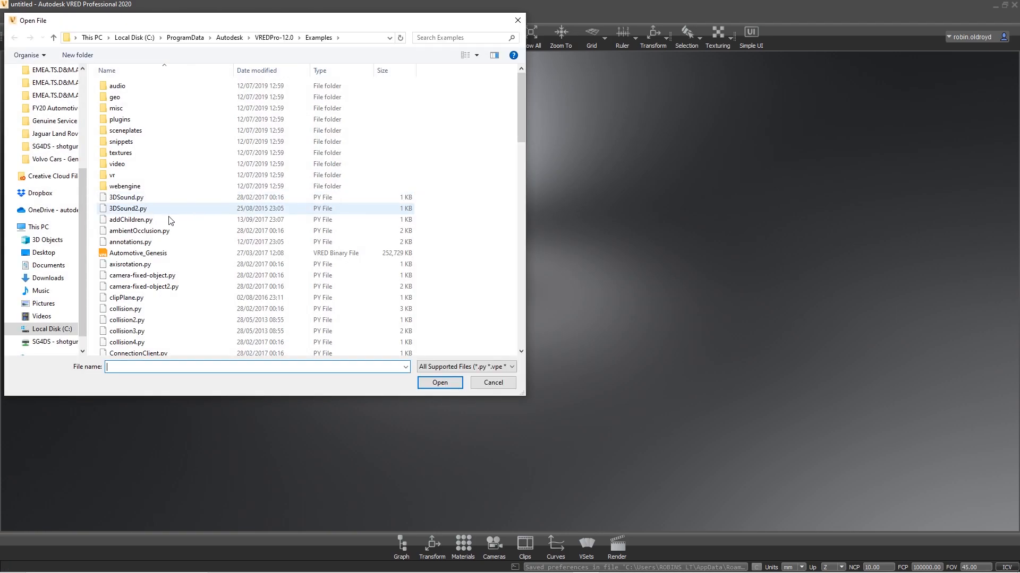
pyautogui.doubleClick(132, 252)
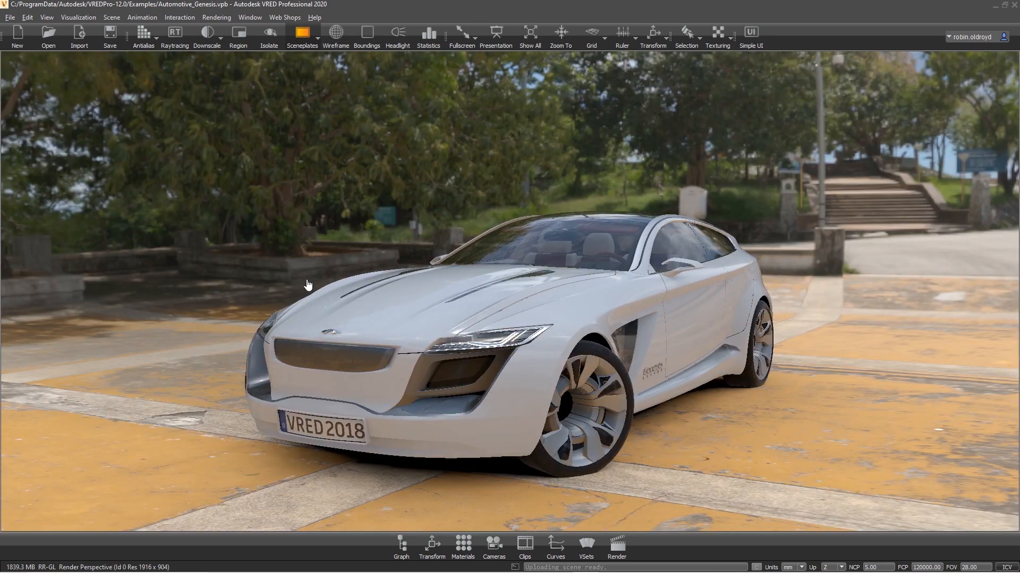
pyautogui.moveTo(468, 301); pyautogui.dragTo(464, 347)
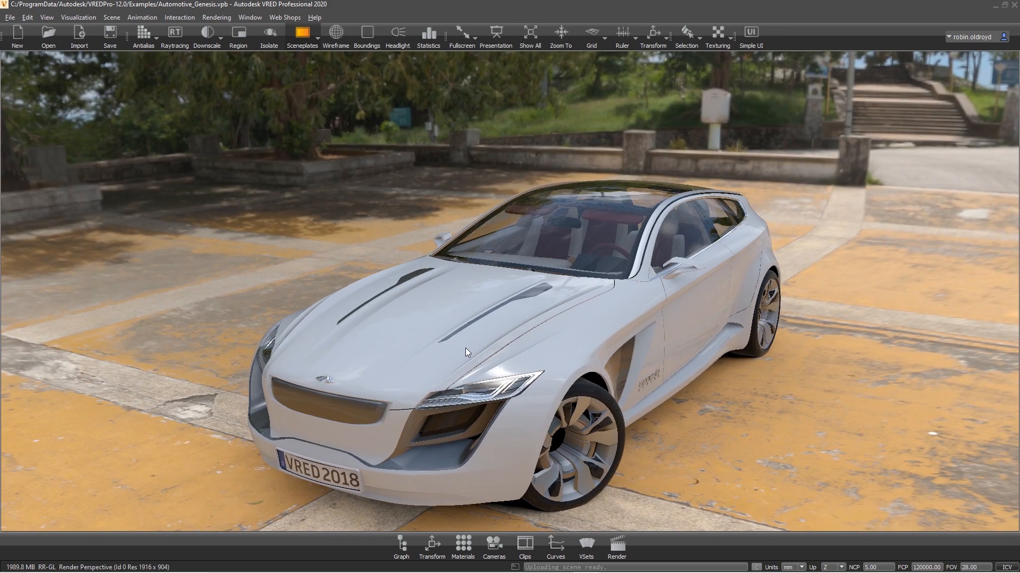
pyautogui.moveTo(464, 347); pyautogui.dragTo(454, 246, button='right')
pyautogui.moveTo(455, 247); pyautogui.dragTo(443, 256)
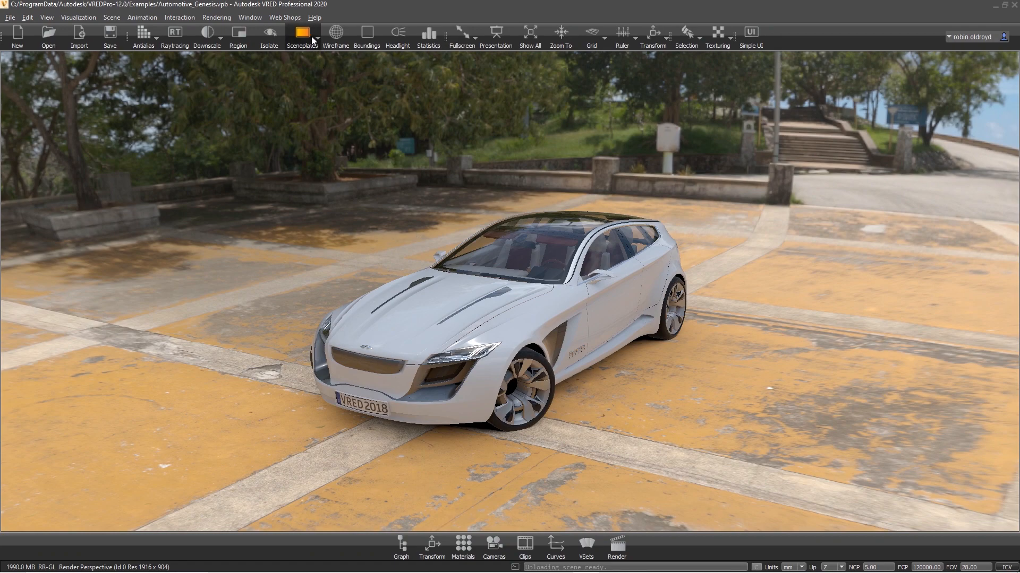
# Create a frontplate in the Sceneplate Editor and set its content type to Web
pyautogui.click(103, 17)
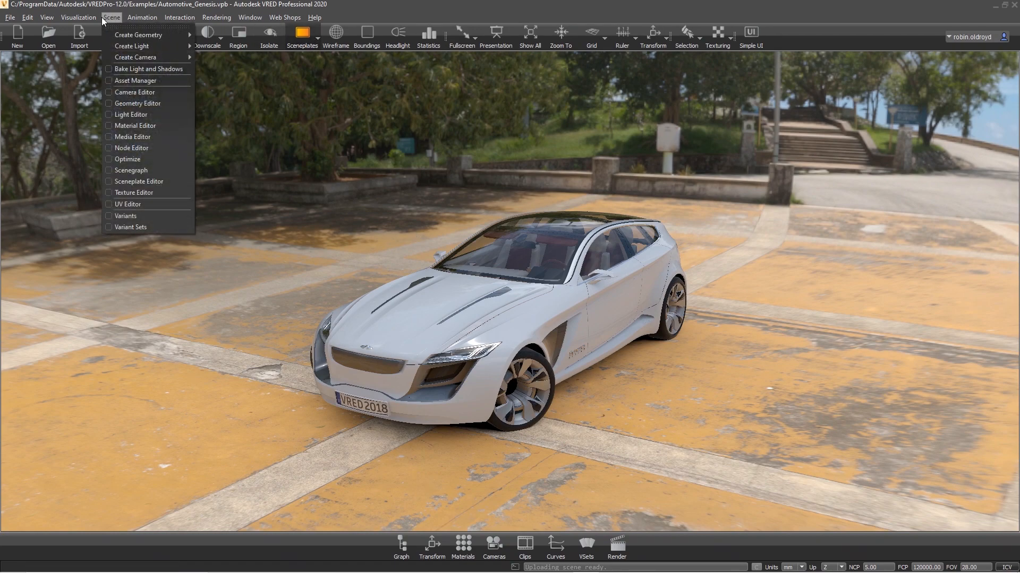
pyautogui.click(139, 182)
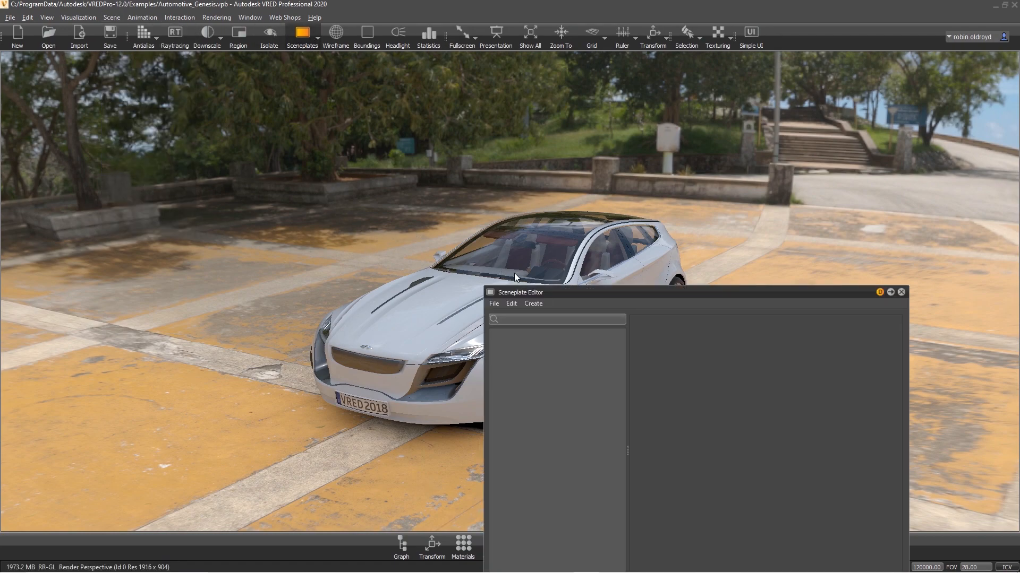
pyautogui.moveTo(592, 292); pyautogui.dragTo(335, 150)
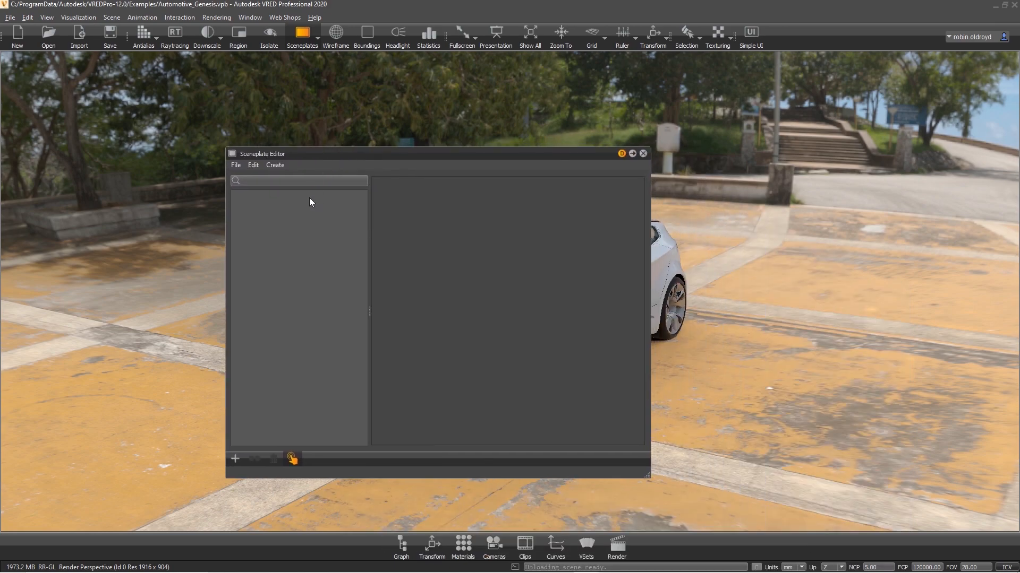
pyautogui.rightClick(265, 216)
pyautogui.click(282, 227)
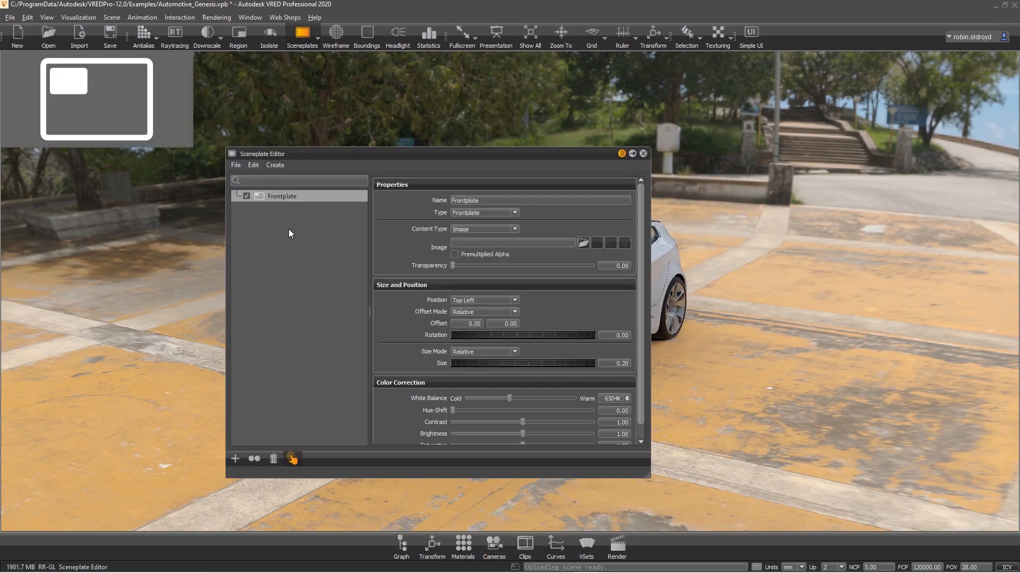
pyautogui.click(467, 230)
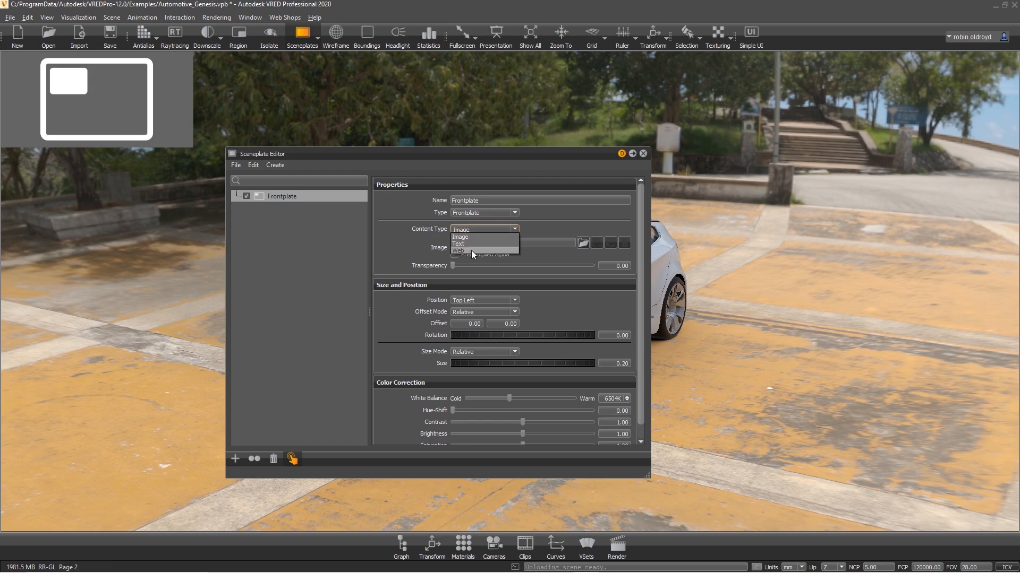
pyautogui.click(471, 250)
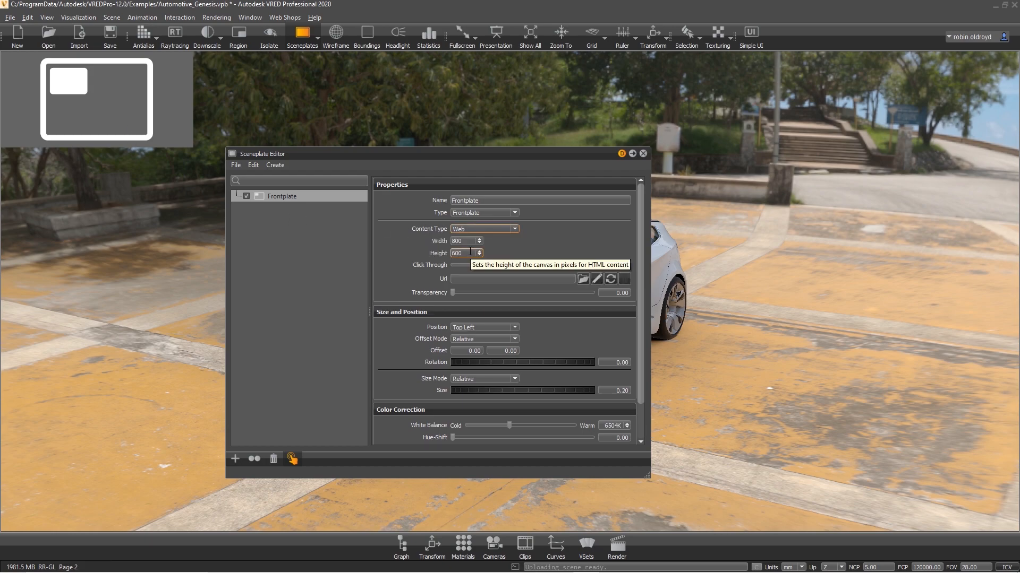
pyautogui.moveTo(509, 154); pyautogui.dragTo(696, 127)
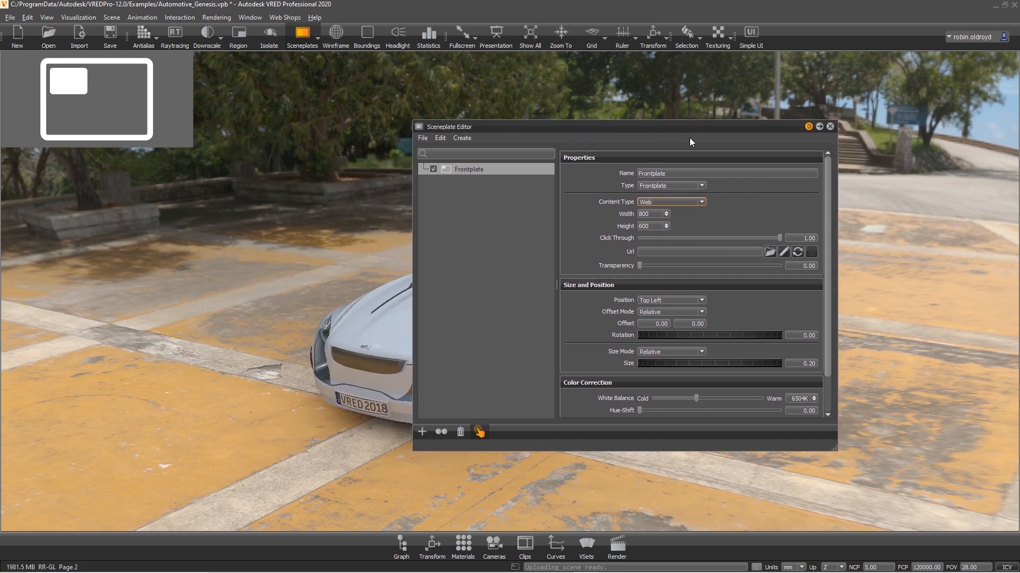
# Switch to the Chrome browser and load localhost:8888 in a new tab
pyautogui.moveTo(521, 572)
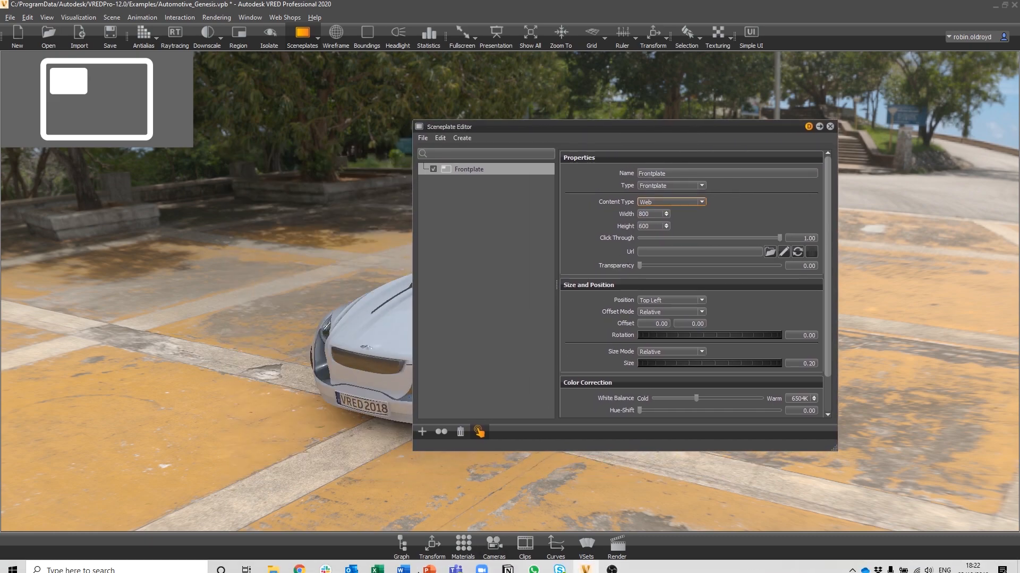
pyautogui.click(299, 564)
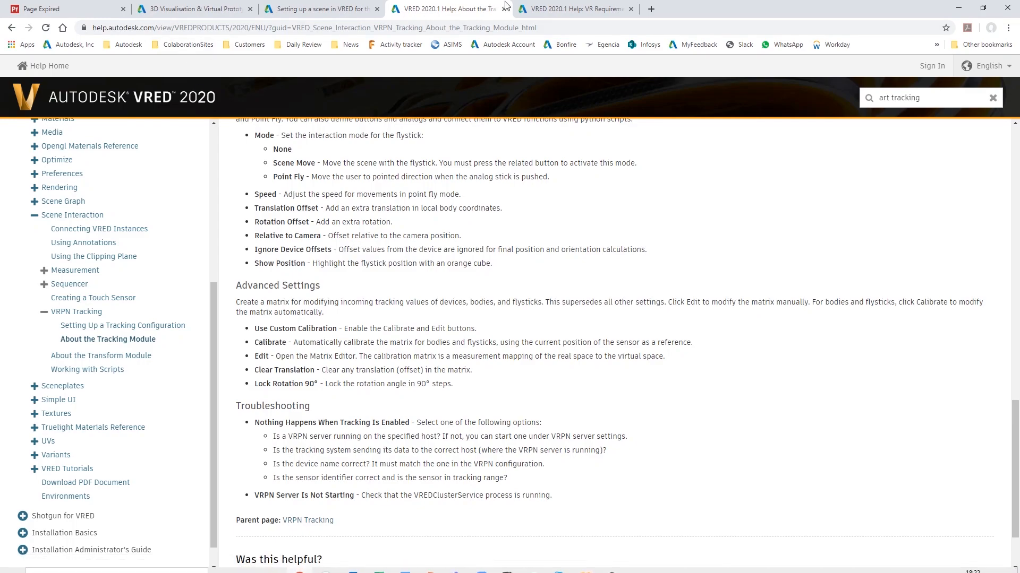
pyautogui.click(649, 10)
pyautogui.write('localhost:')
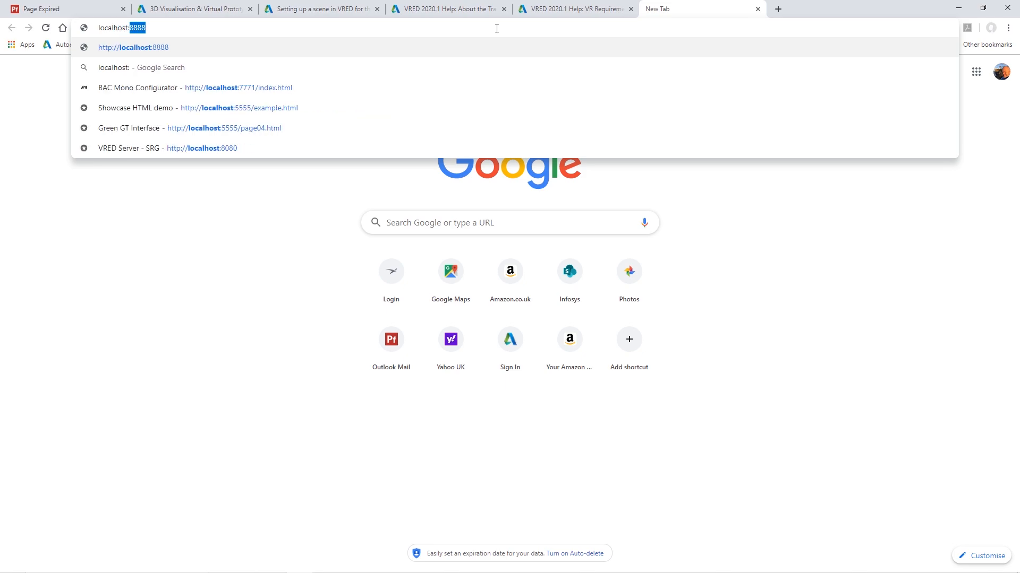
pyautogui.write('8888')
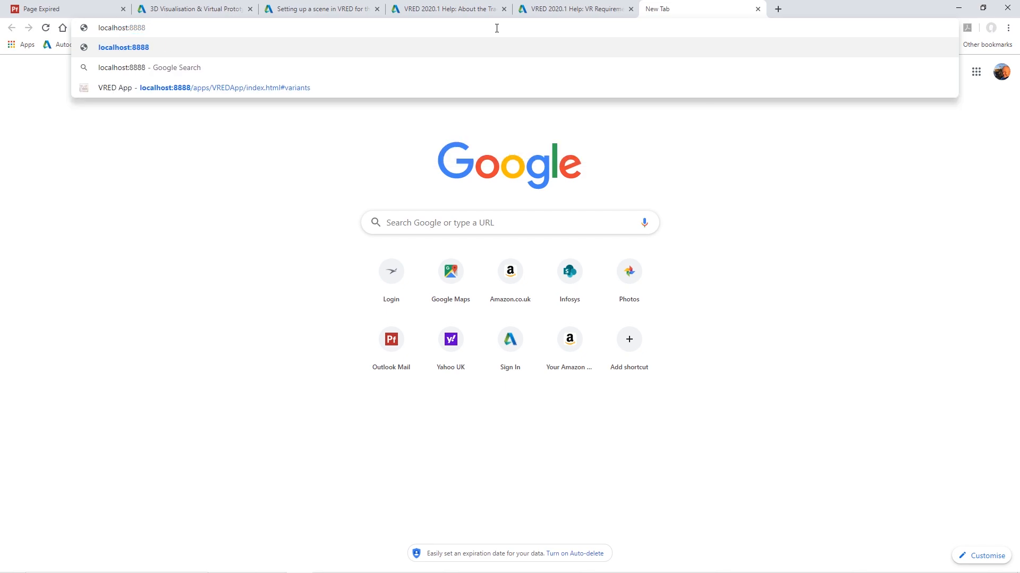
pyautogui.press('Return')
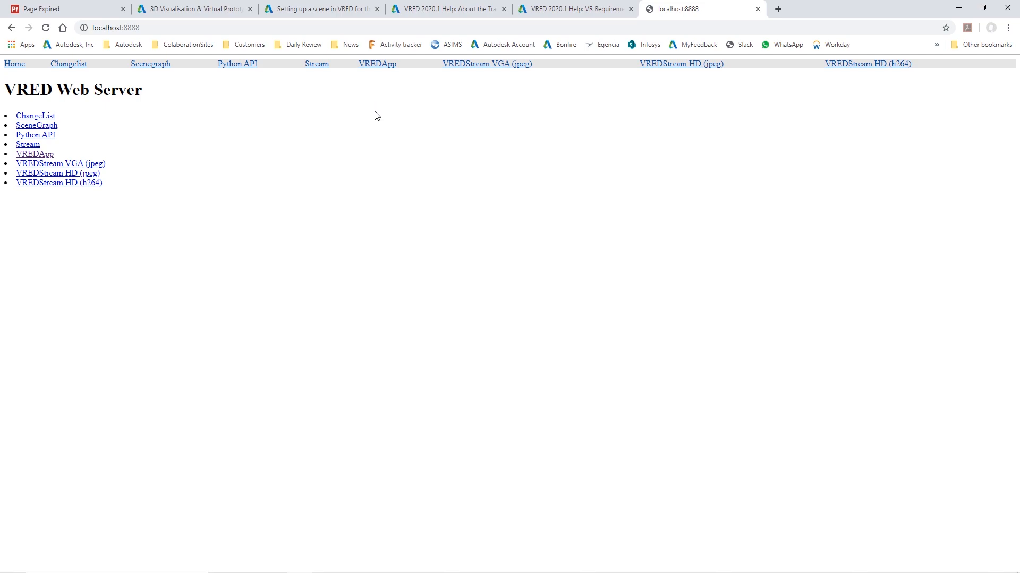
# Start VREDApp from the web server page and load the scene's variant sets, leaving all groups collapsed
pyautogui.click(373, 65)
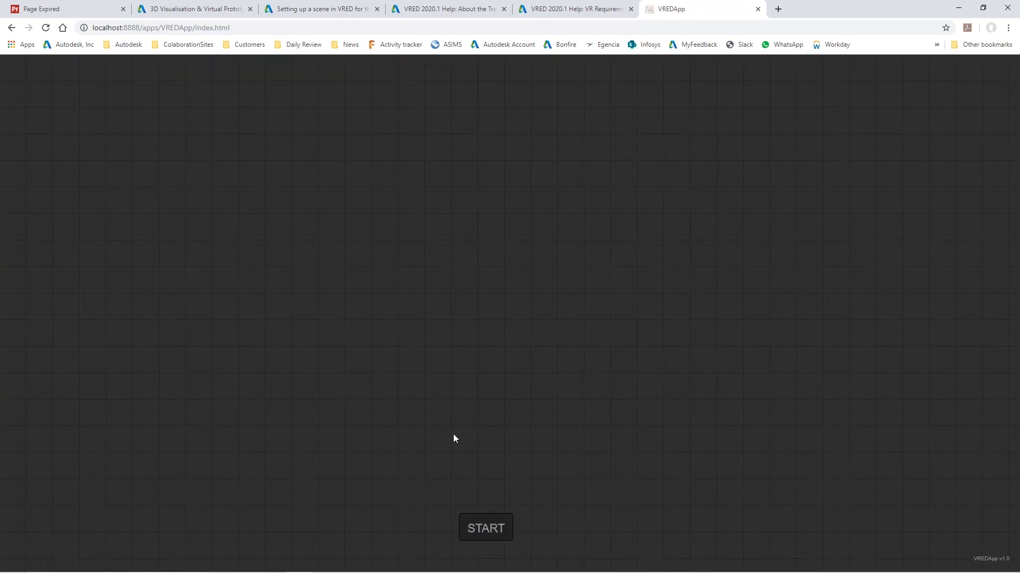
pyautogui.click(487, 532)
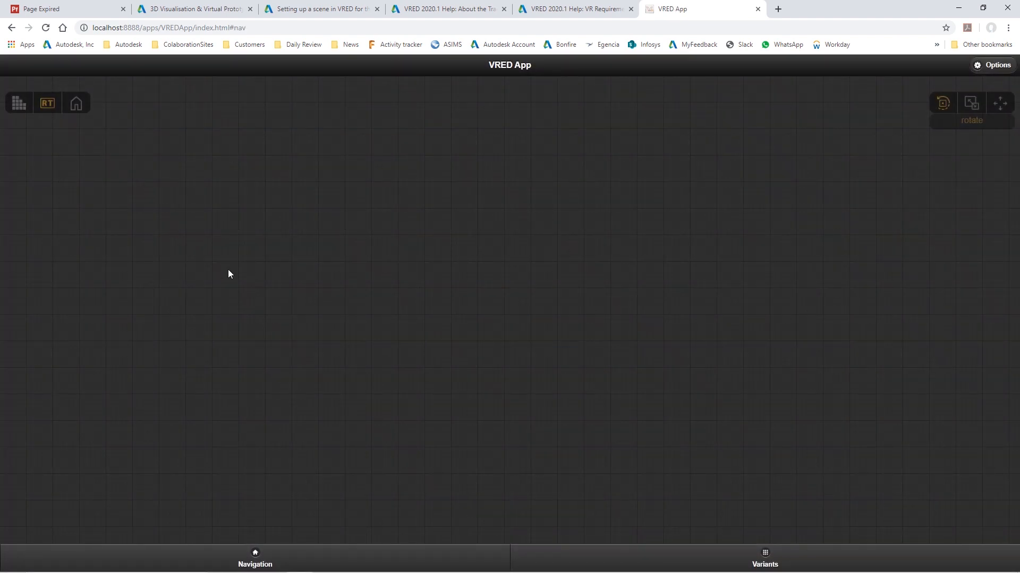
pyautogui.click(723, 565)
pyautogui.click(27, 66)
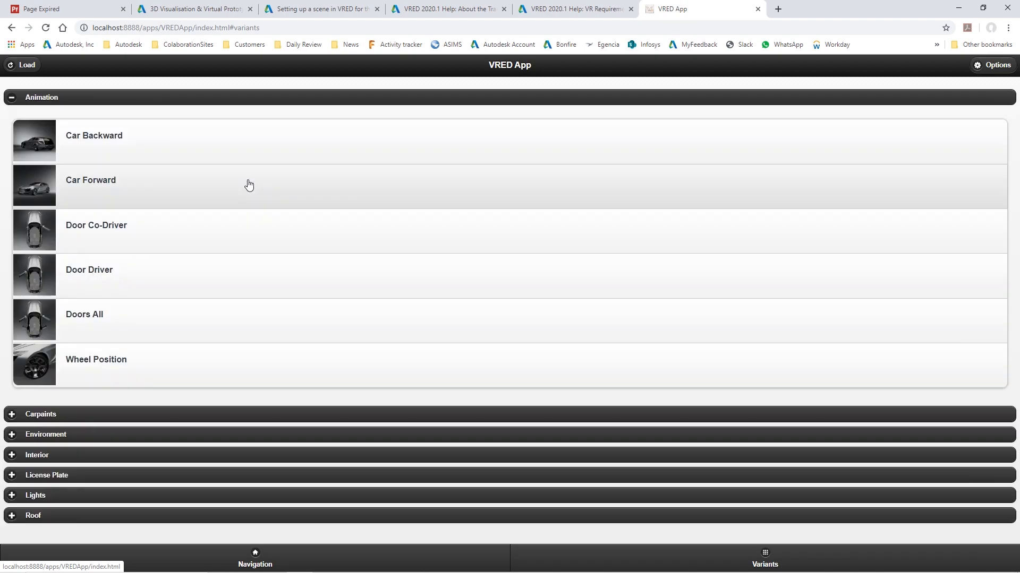
pyautogui.click(11, 98)
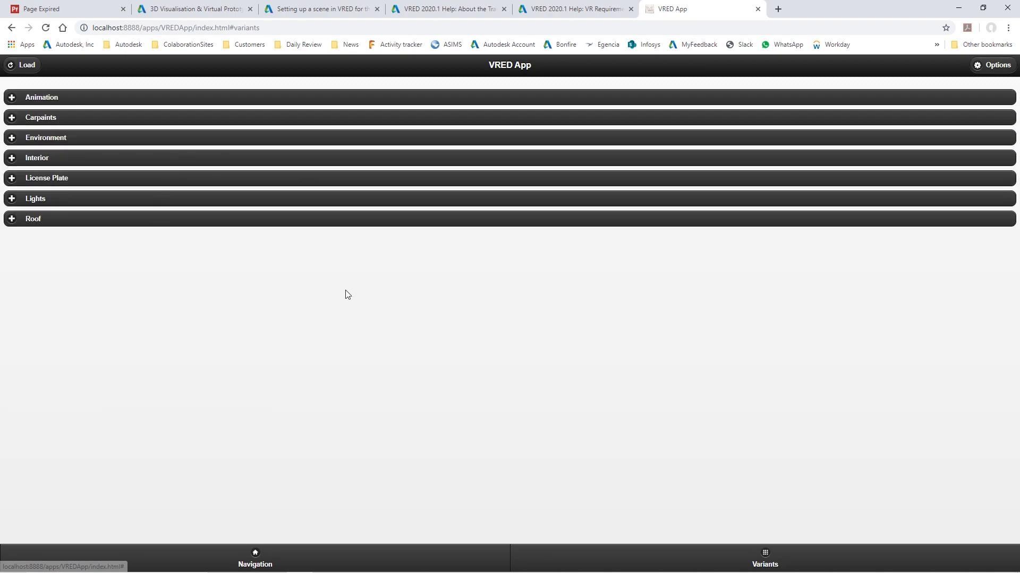
pyautogui.click(11, 159)
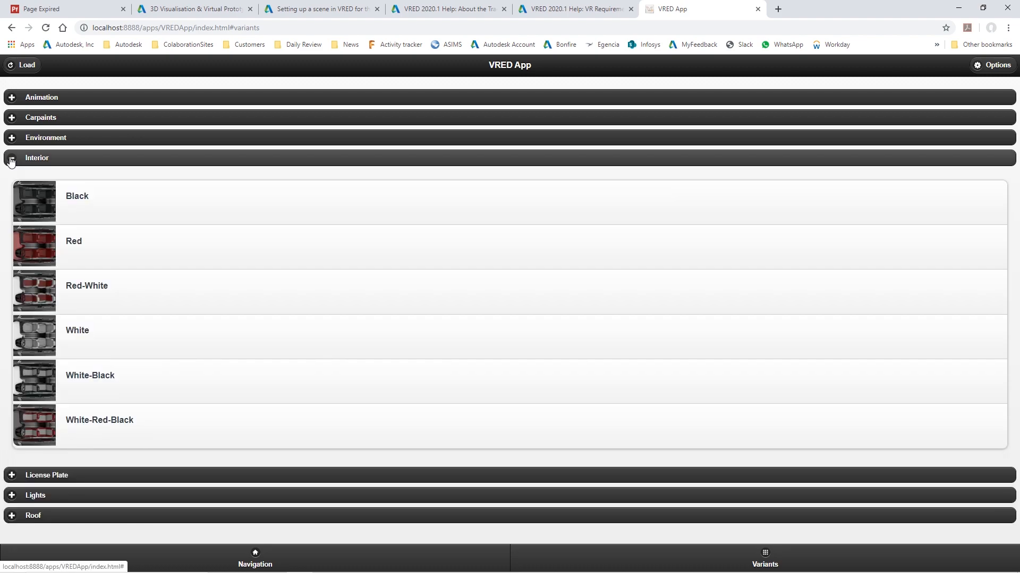
pyautogui.click(11, 159)
# Arrange the browser and VRED side by side and close the Sceneplate Editor
pyautogui.moveTo(797, 11); pyautogui.dragTo(2, 78)
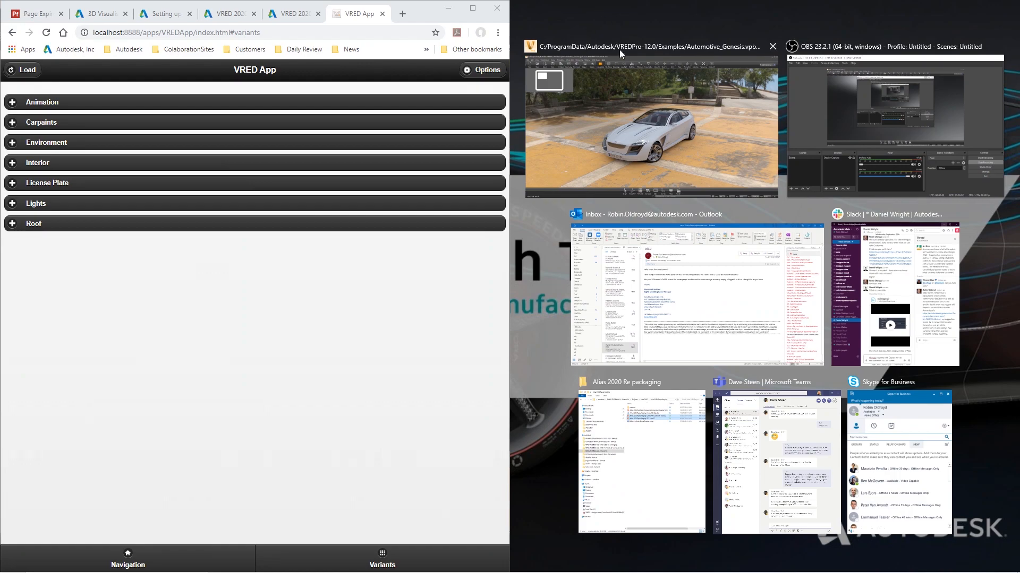
pyautogui.click(624, 106)
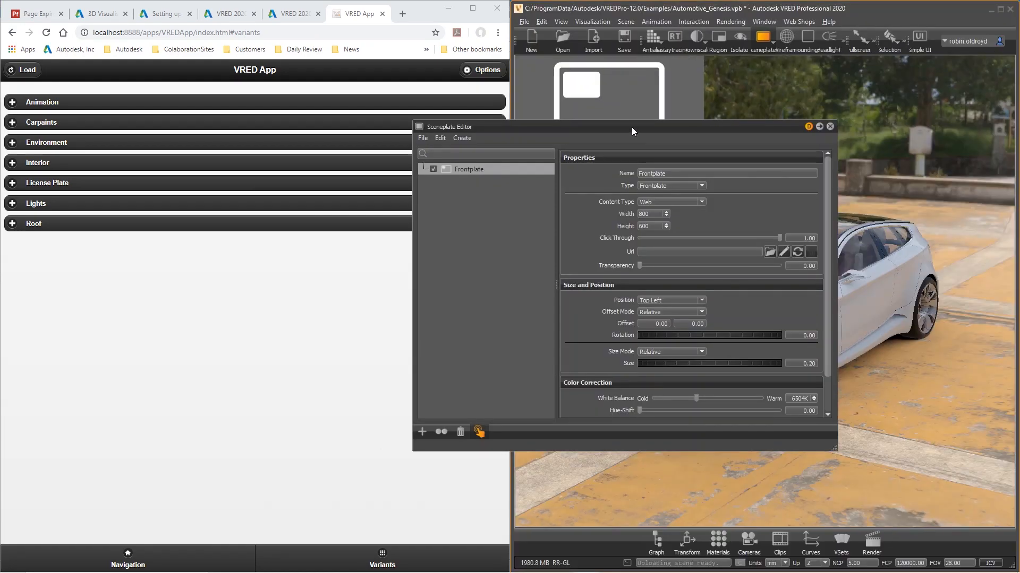
pyautogui.click(830, 127)
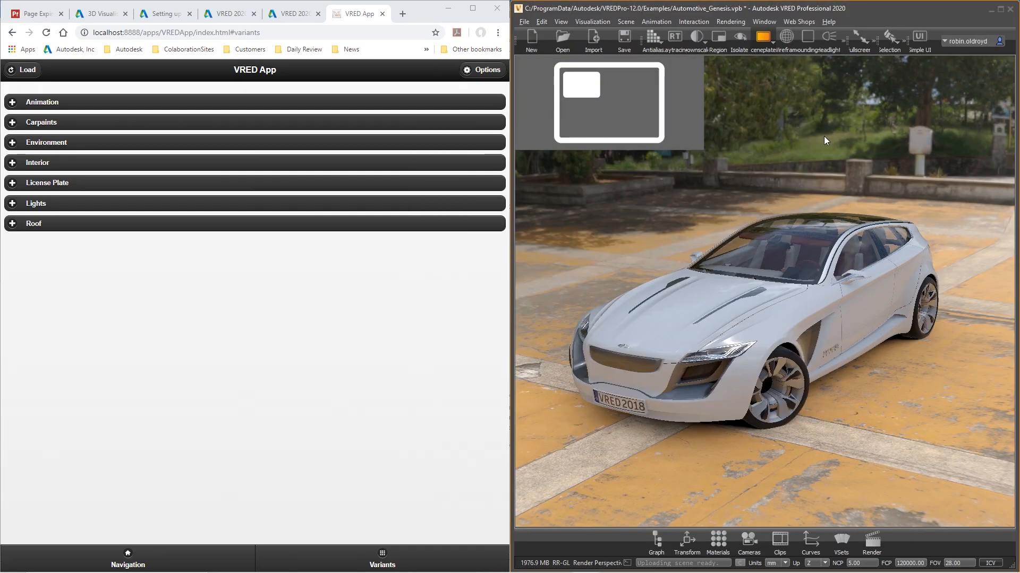
# Try the Carpaints variants on the car from VREDApp, applying Black Metallic and a blue paint
pyautogui.click(11, 123)
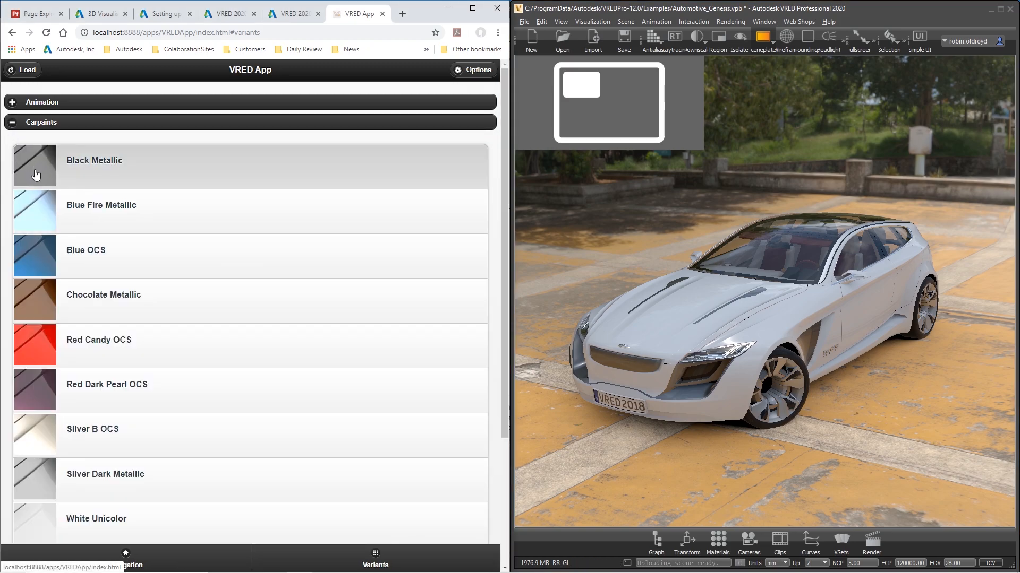
pyautogui.click(36, 174)
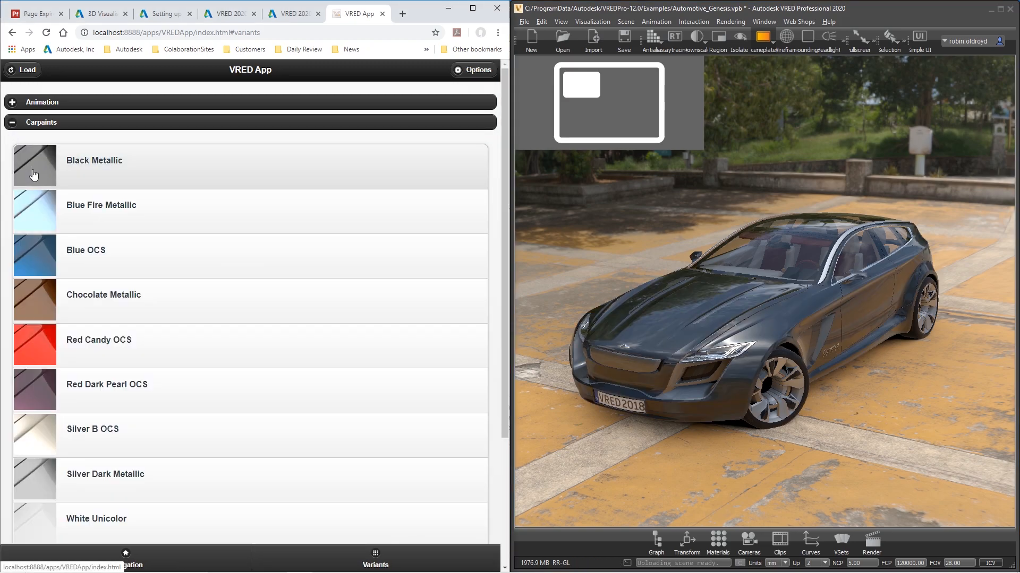
pyautogui.click(11, 124)
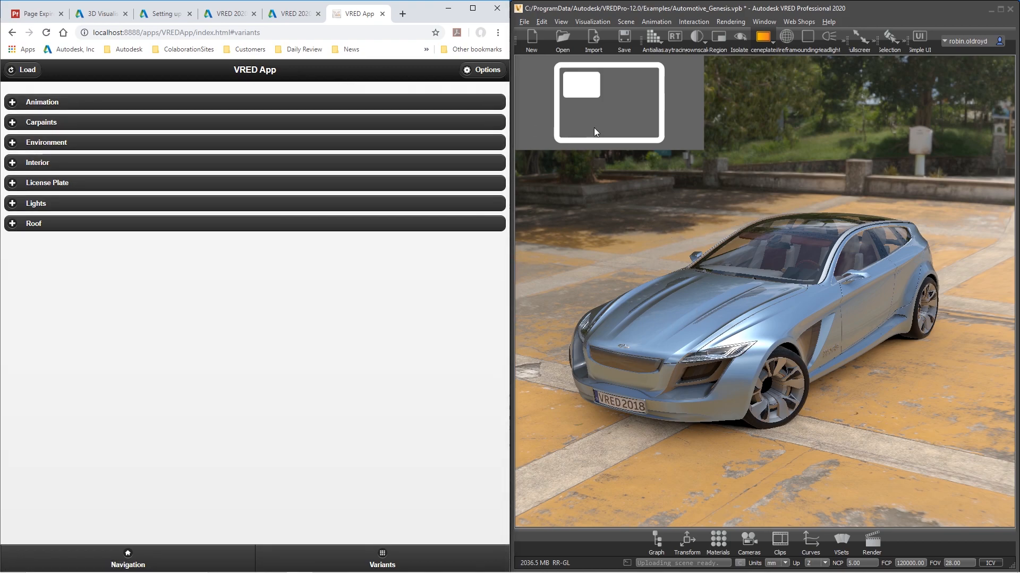
# Copy the VREDApp address up to index.html, leaving out the #variants suffix
pyautogui.click(217, 33)
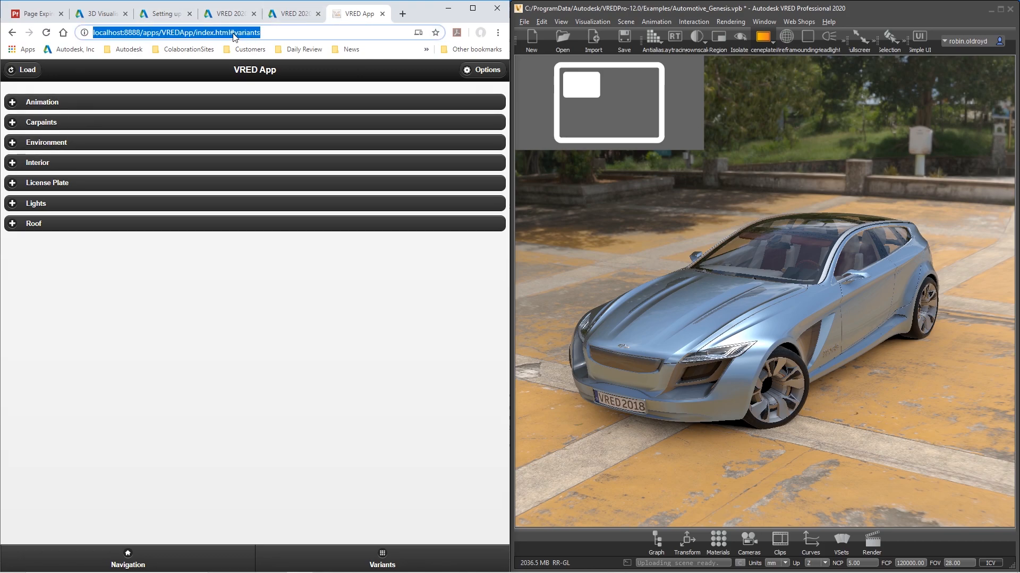
pyautogui.click(217, 33)
pyautogui.moveTo(230, 33); pyautogui.dragTo(68, 35)
pyautogui.hotkey('ctrl', 'c')
pyautogui.click(766, 137)
pyautogui.click(700, 21)
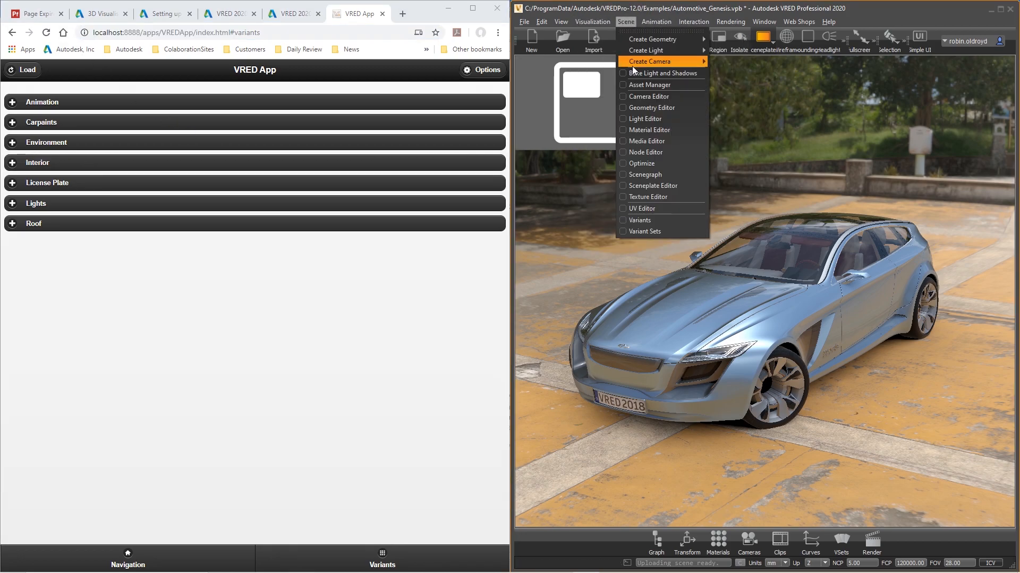
pyautogui.click(654, 185)
pyautogui.click(656, 252)
pyautogui.hotkey('ctrl', 'v')
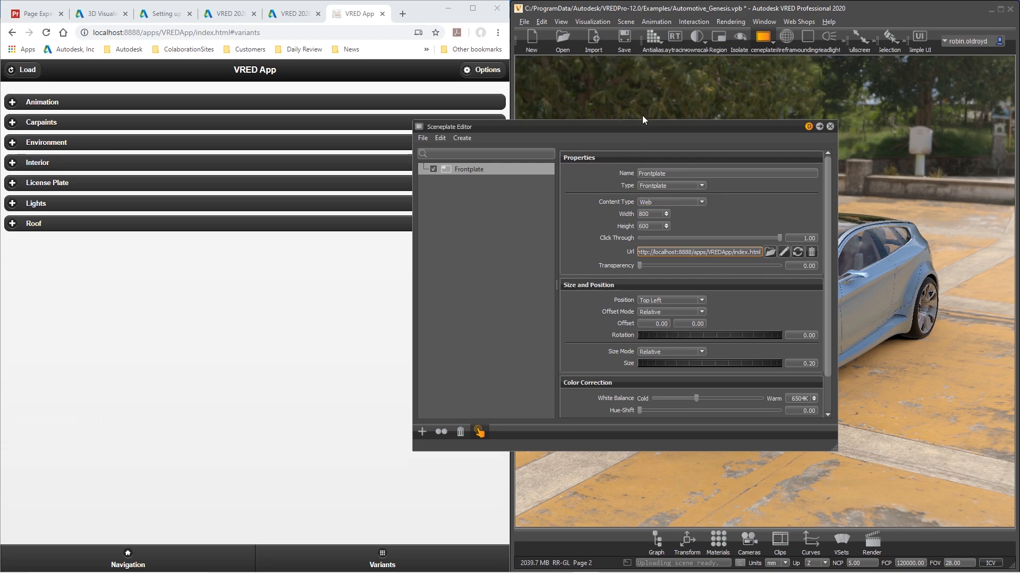
# Move the Sceneplate Editor clear of the viewport and set the web frontplate's width to 1920 and height to 1080
pyautogui.moveTo(641, 126); pyautogui.dragTo(326, 107)
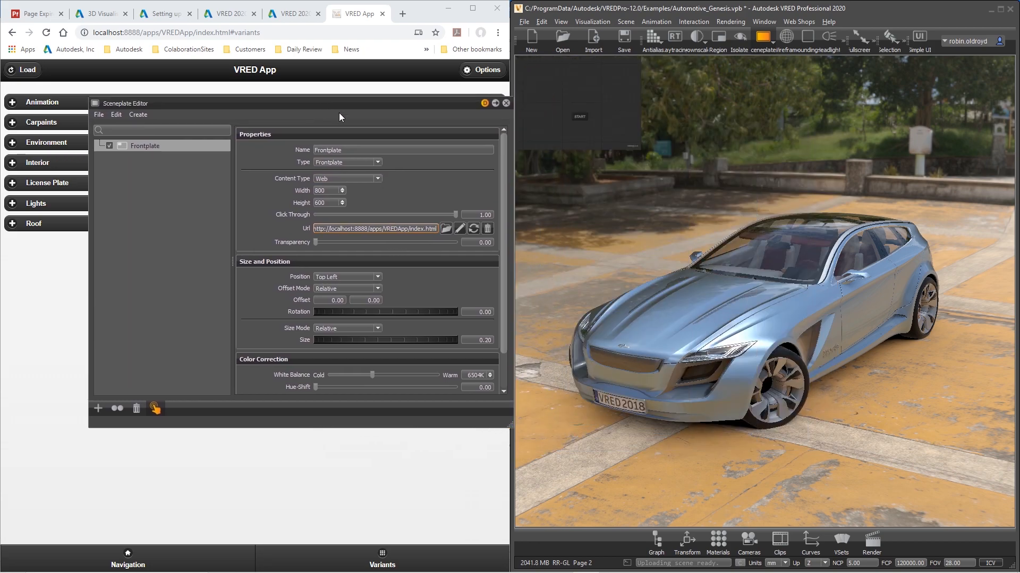
pyautogui.moveTo(450, 101); pyautogui.dragTo(411, 103)
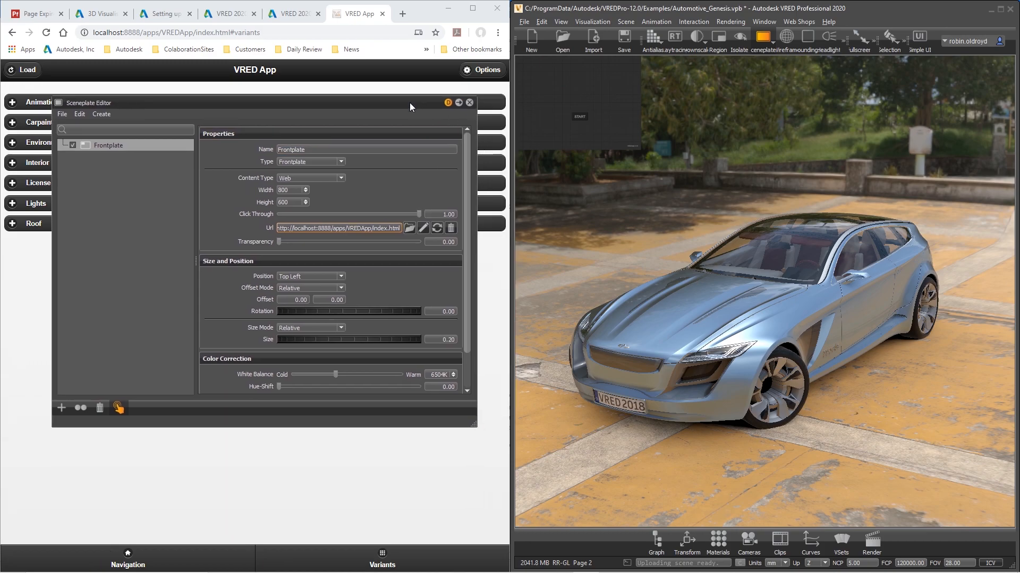
pyautogui.moveTo(297, 190); pyautogui.dragTo(245, 192)
pyautogui.write('1920')
pyautogui.press('Tab')
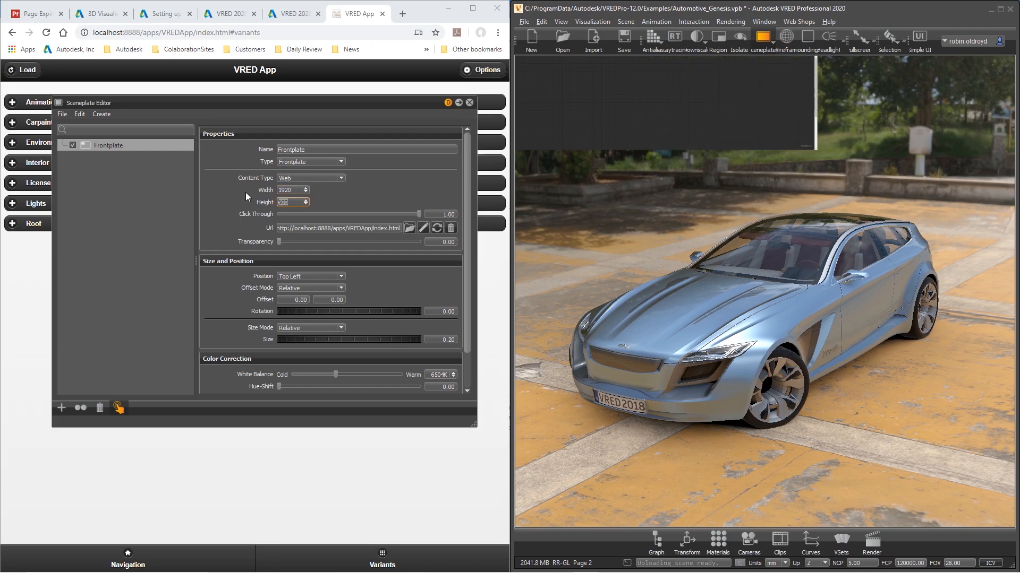
pyautogui.write('1080')
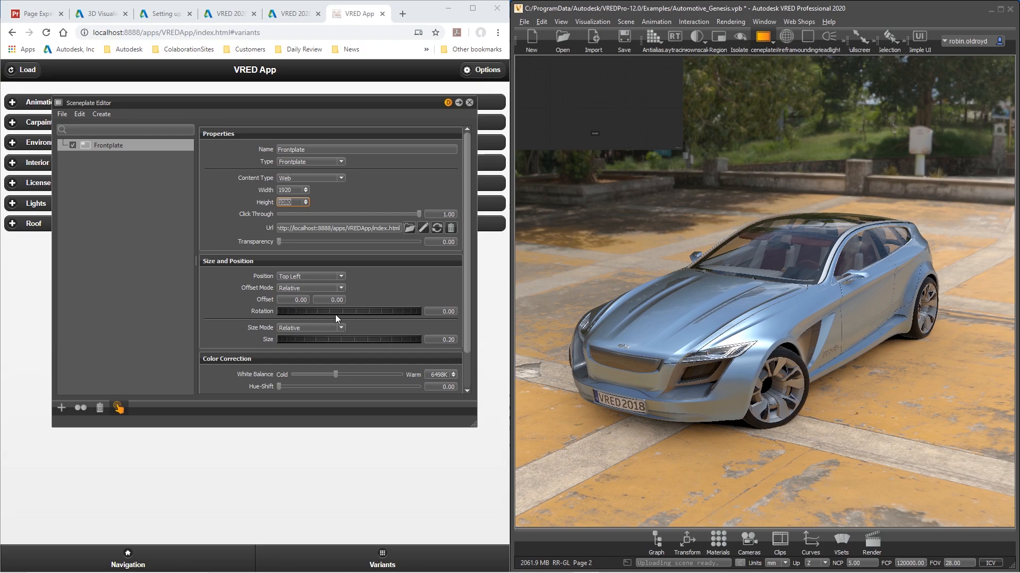
# Switch the frontplate's offset mode and size mode to Absolute, and close the Sceneplate Editor
pyautogui.click(332, 289)
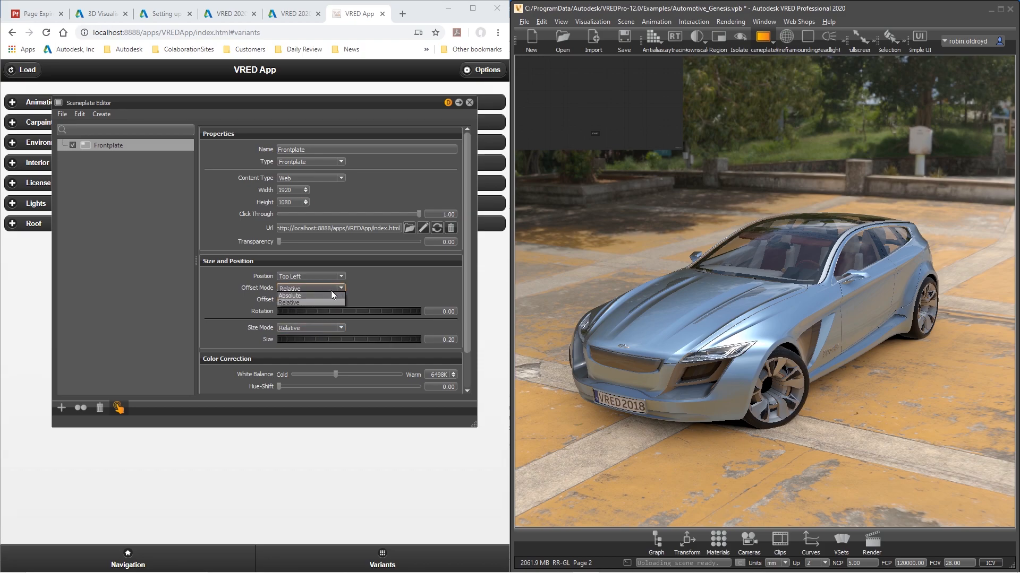
pyautogui.click(313, 295)
pyautogui.click(307, 328)
pyautogui.click(302, 337)
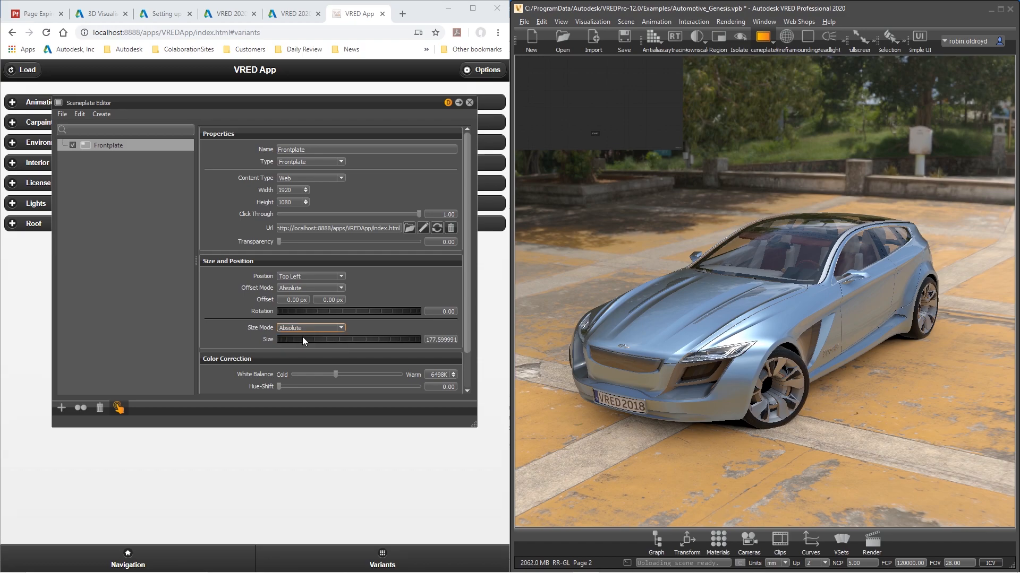
pyautogui.moveTo(379, 107); pyautogui.dragTo(396, 104)
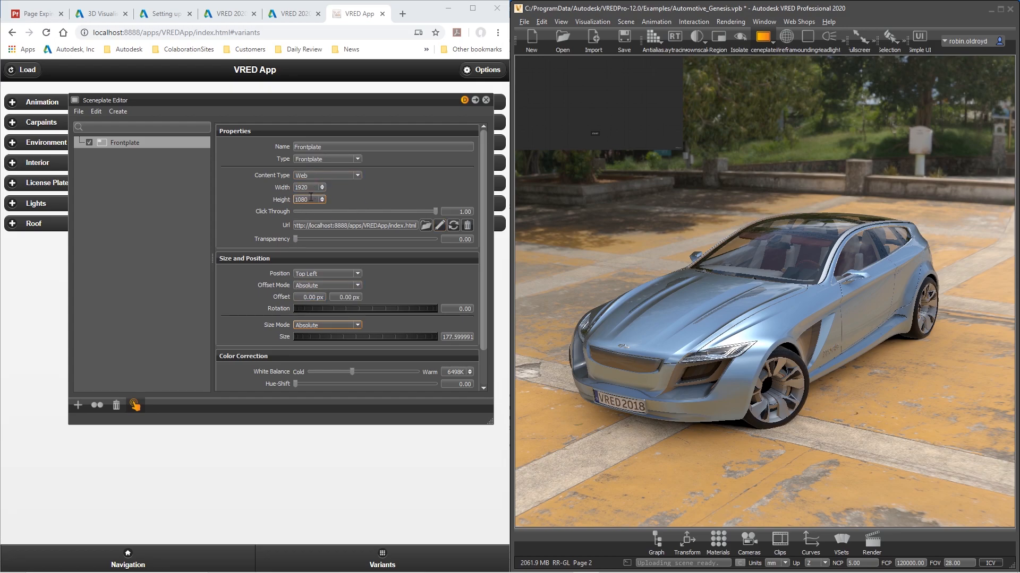
pyautogui.moveTo(314, 200); pyautogui.dragTo(244, 203)
pyautogui.click(486, 100)
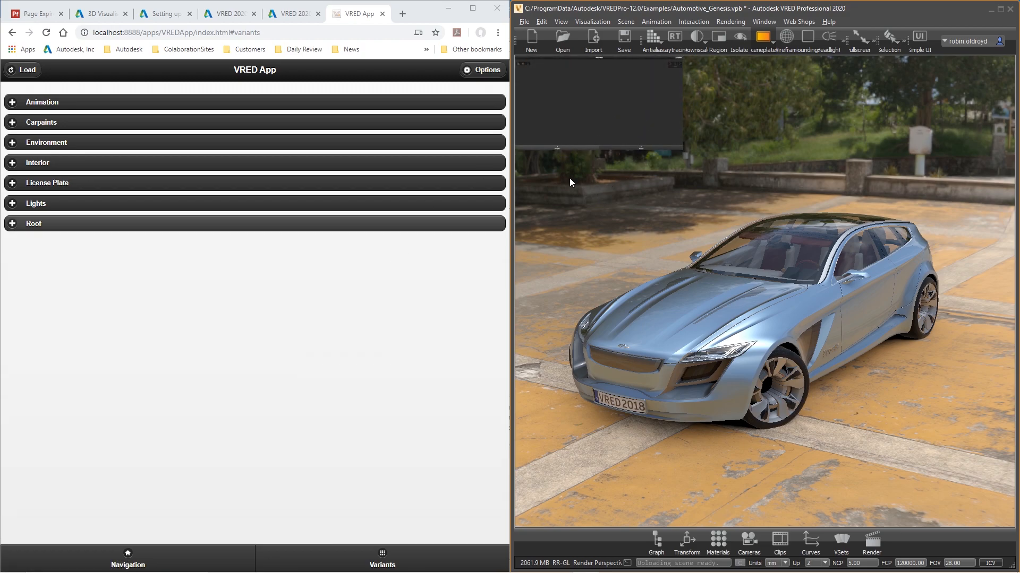
# Open the variants in the embedded VREDApp frontplate, expand Carpaints and apply the red paint to the car
pyautogui.click(643, 148)
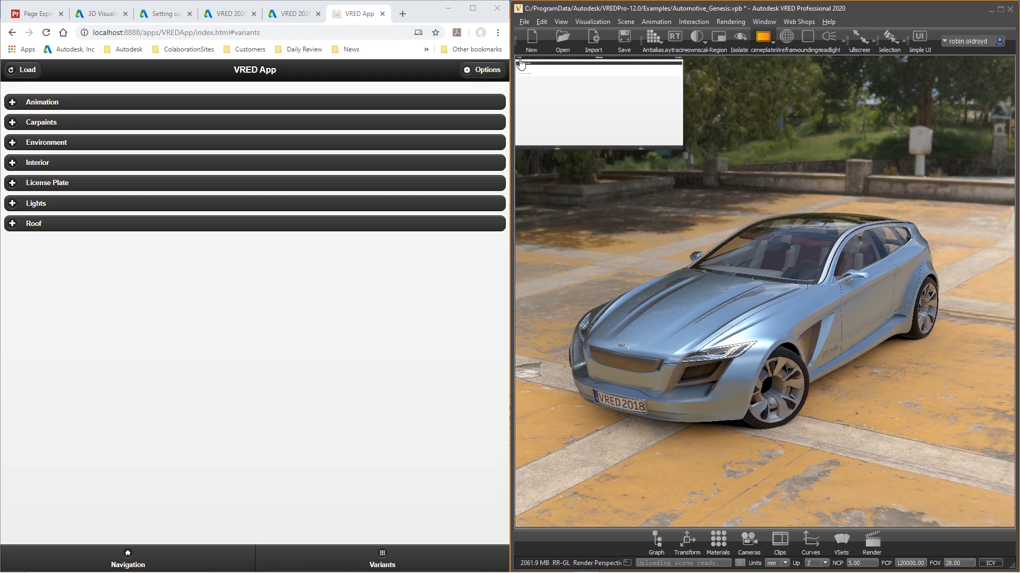
pyautogui.click(520, 62)
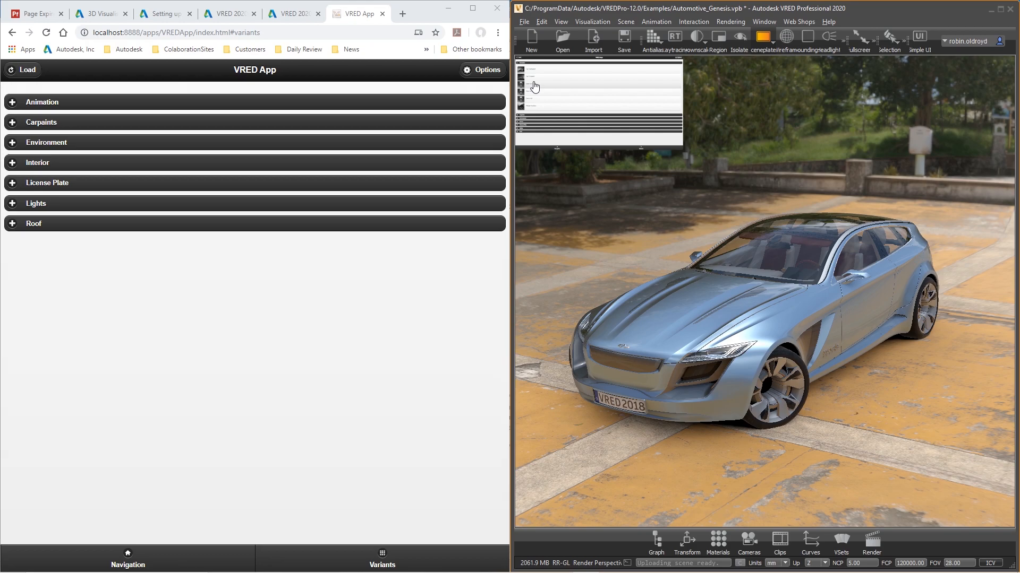
pyautogui.click(525, 64)
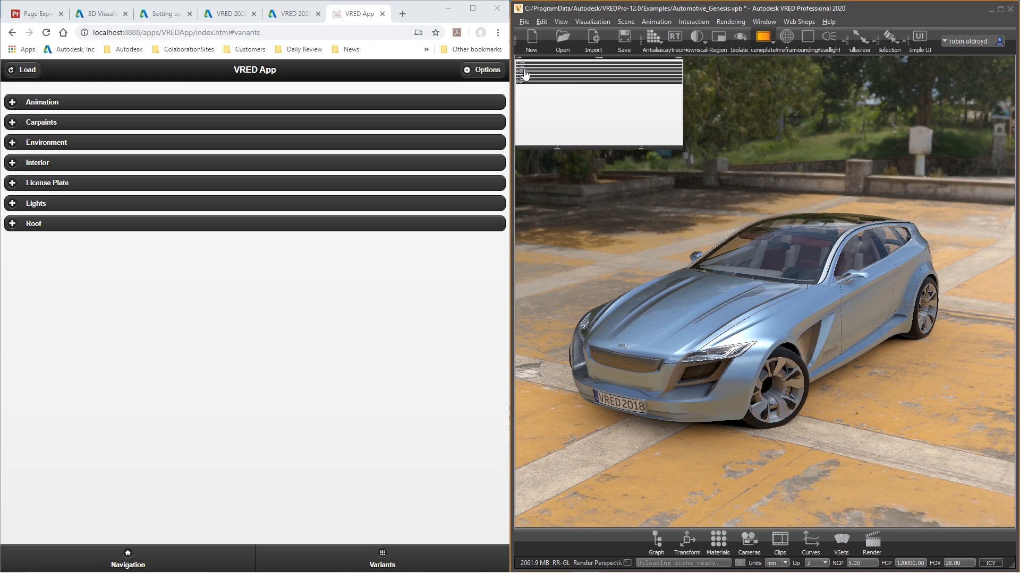
pyautogui.click(524, 64)
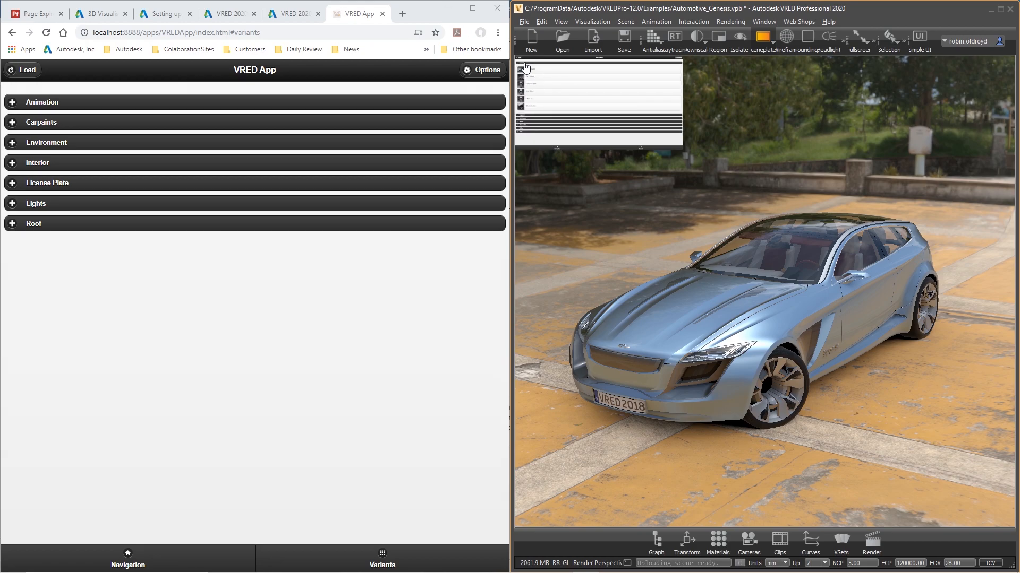
pyautogui.click(524, 63)
pyautogui.click(527, 66)
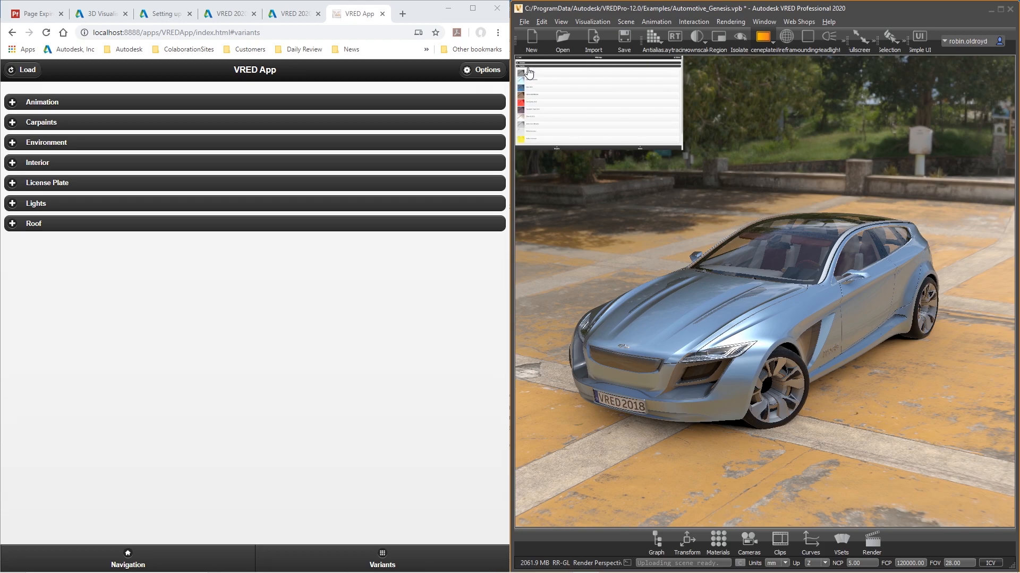
pyautogui.click(524, 104)
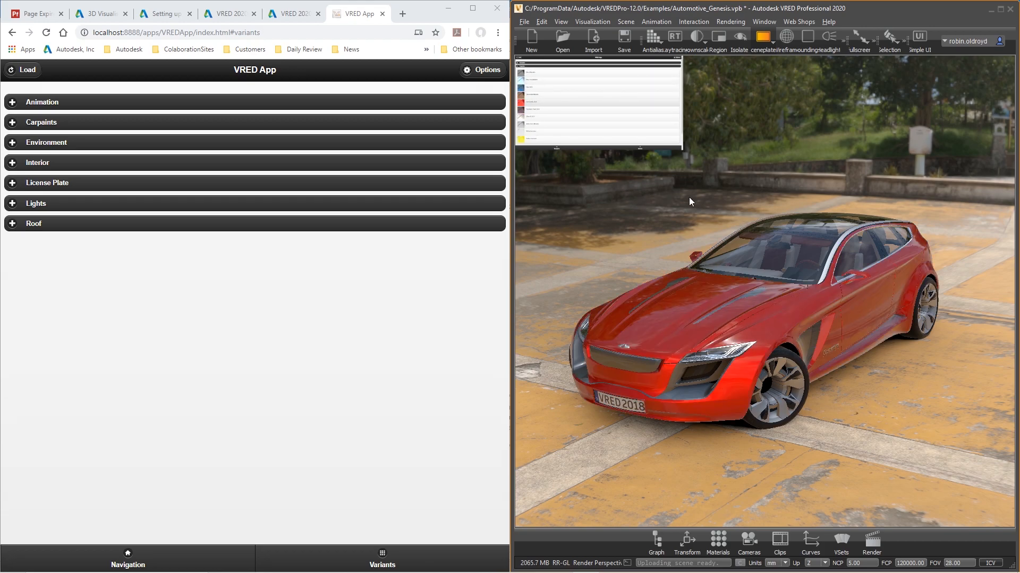
# Show the viewport full screen and apply the light blue and black paints from the frontplate, and collapse Carpaints
pyautogui.click(857, 40)
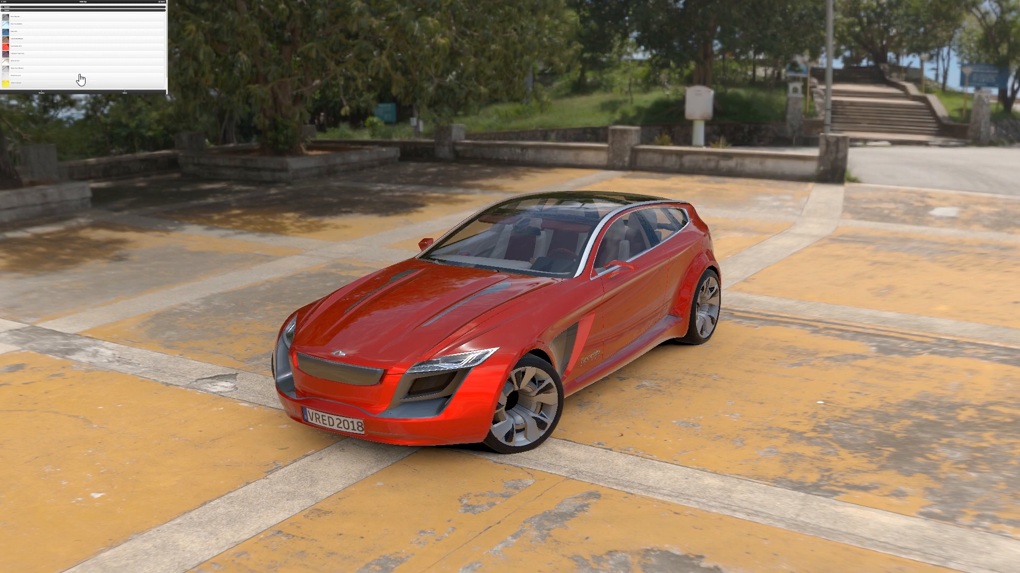
pyautogui.click(6, 25)
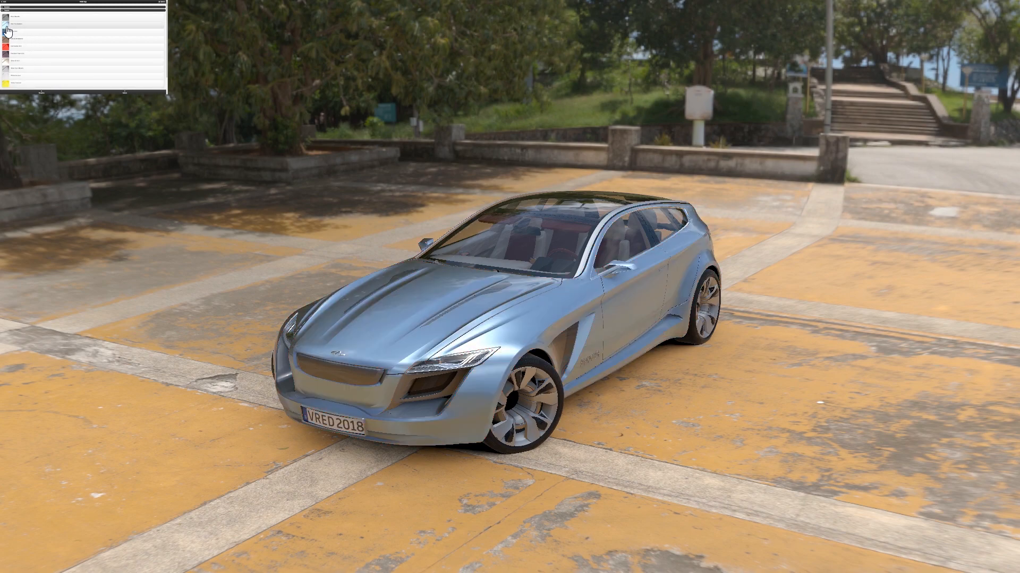
pyautogui.click(7, 17)
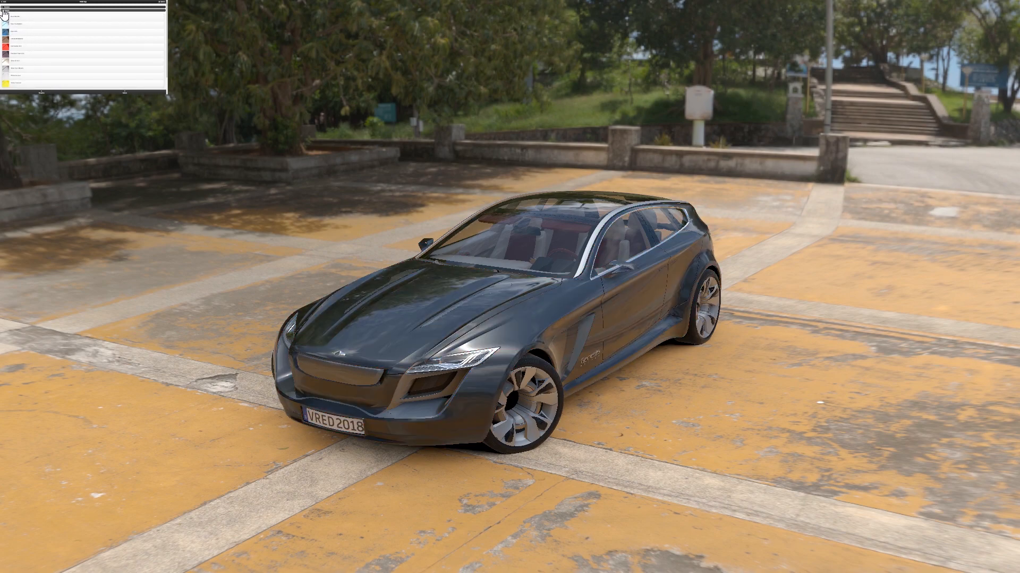
pyautogui.click(6, 9)
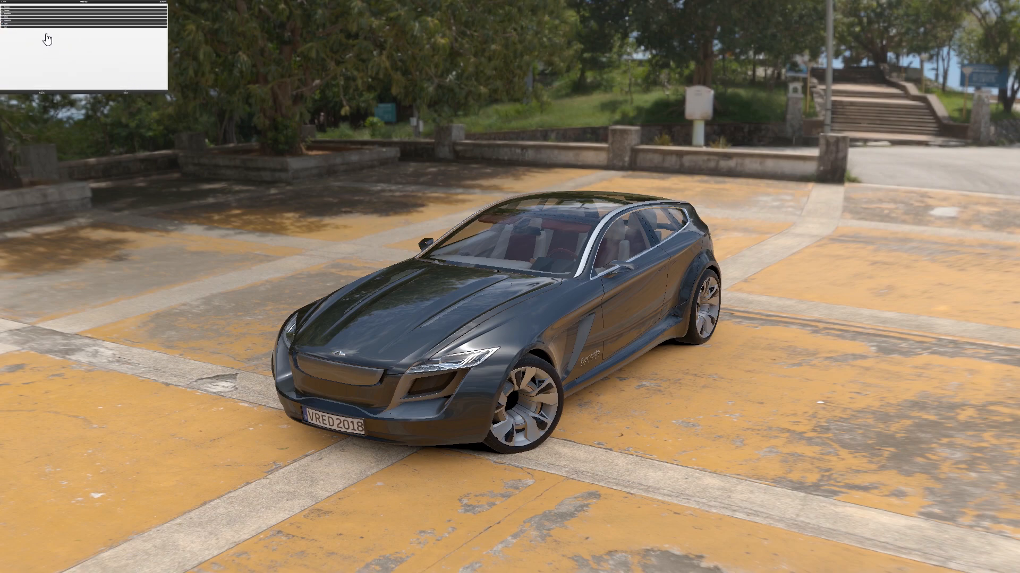
pyautogui.click(6, 8)
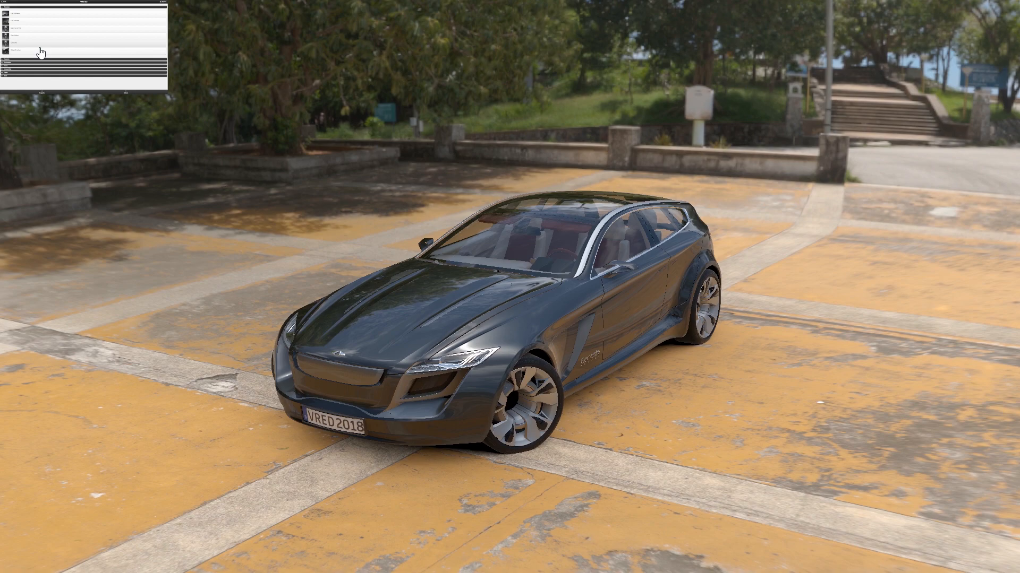
# Exit full-screen mode and maximize the VRED window
pyautogui.press('F11')
pyautogui.moveTo(807, 322); pyautogui.dragTo(798, 344)
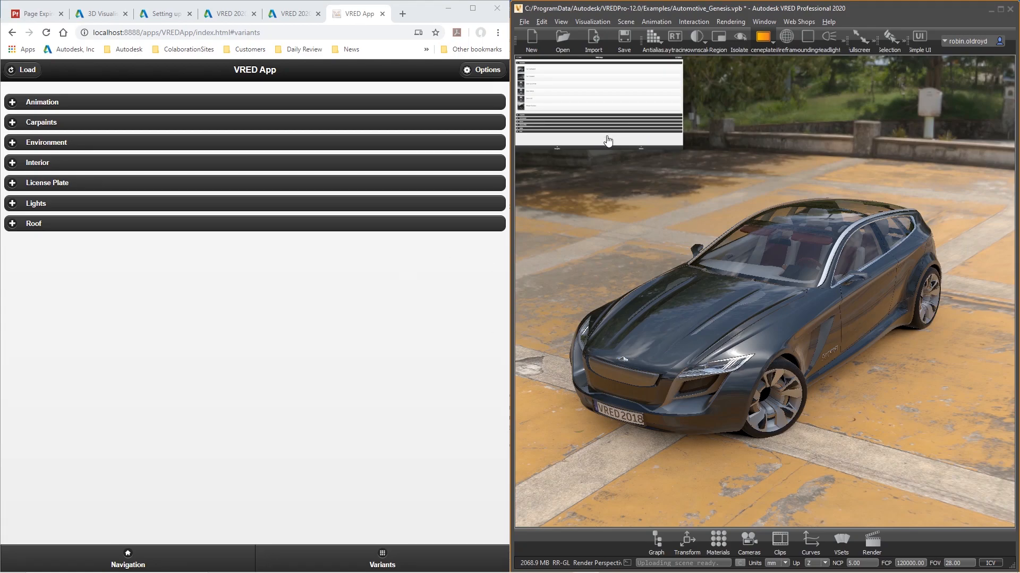
pyautogui.click(1000, 9)
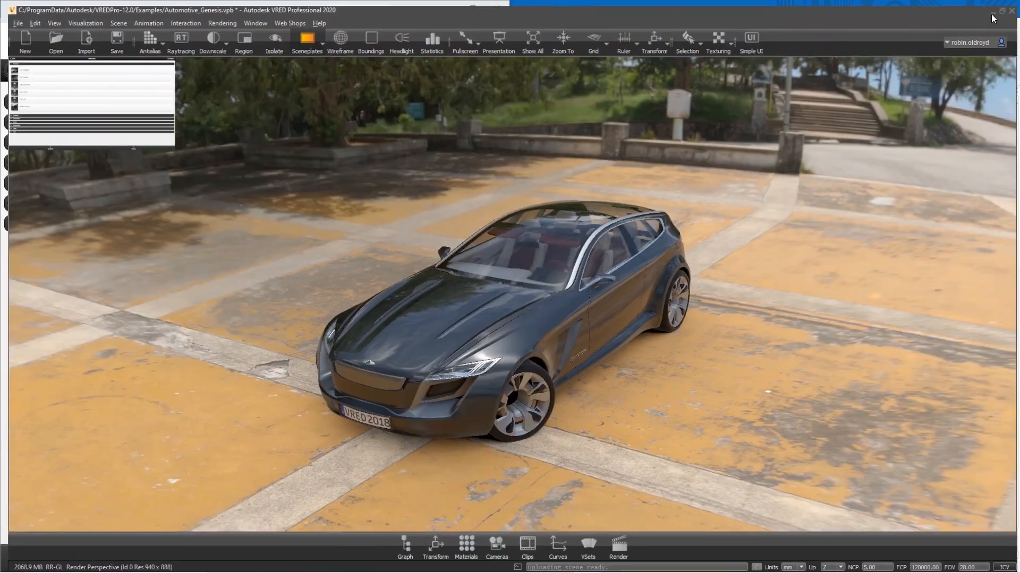
# Open and enlarge the Asset Manager, and add the HTML_SceneMenu sceneplate from VRED Example Assets to the scene
pyautogui.click(111, 17)
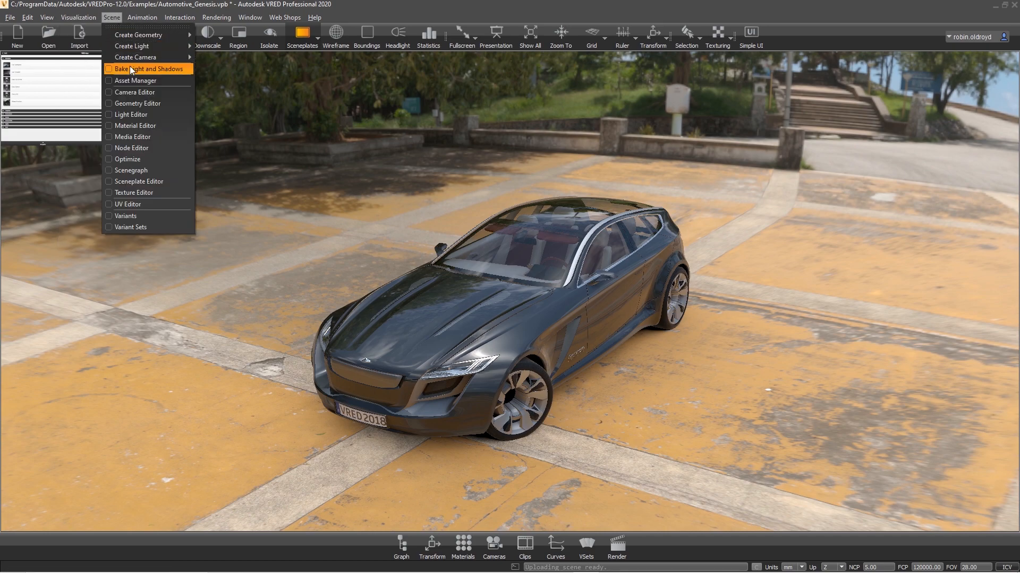
pyautogui.click(132, 82)
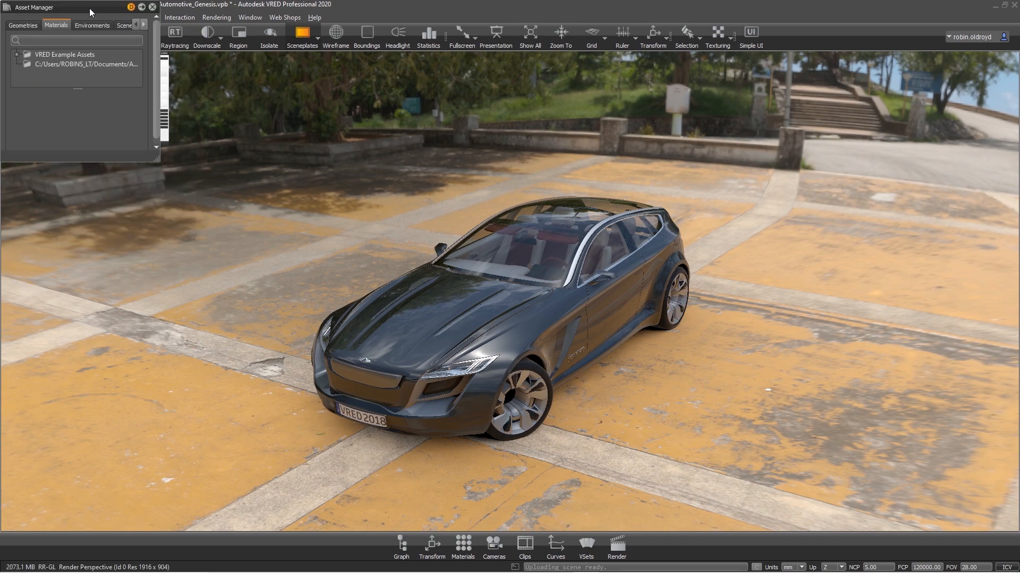
pyautogui.moveTo(89, 8); pyautogui.dragTo(363, 71)
pyautogui.click(293, 118)
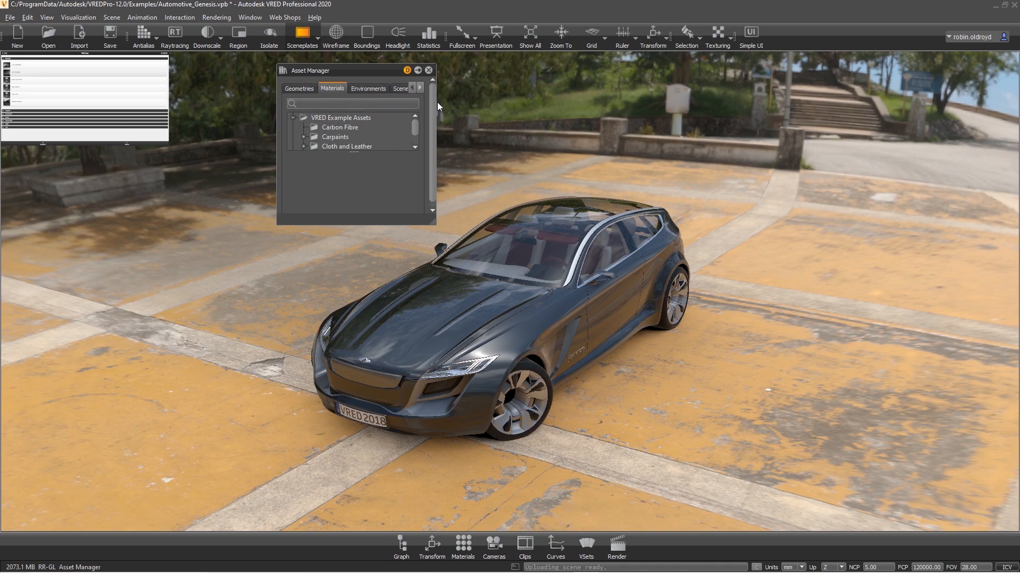
pyautogui.moveTo(429, 223); pyautogui.dragTo(603, 311)
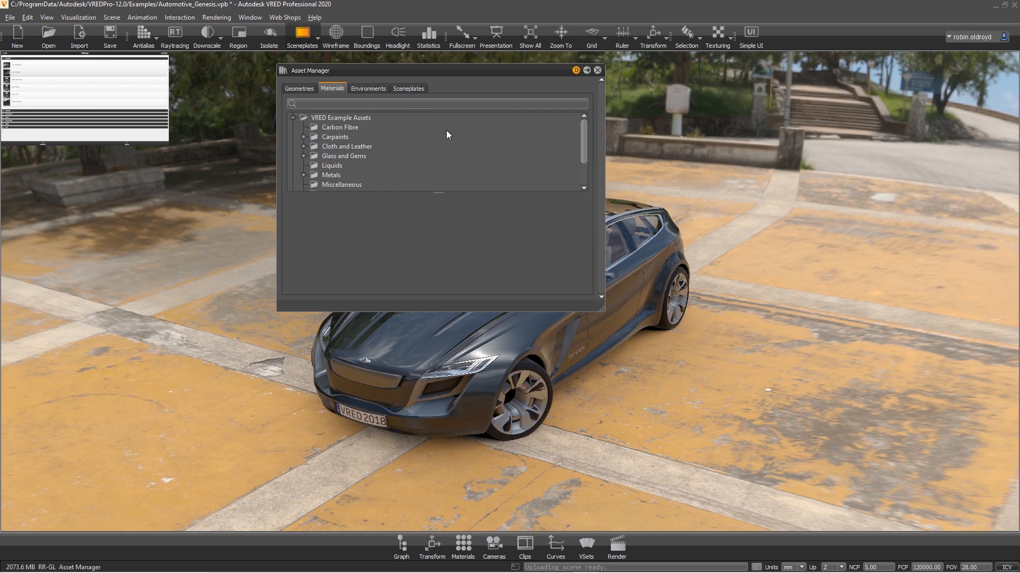
pyautogui.click(409, 88)
pyautogui.click(307, 117)
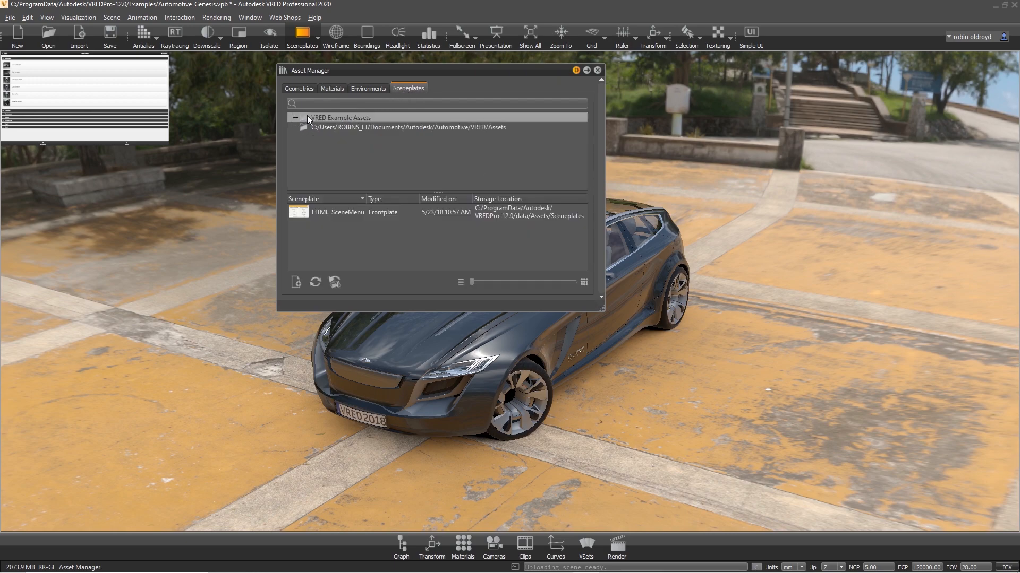
pyautogui.moveTo(320, 211); pyautogui.dragTo(139, 233)
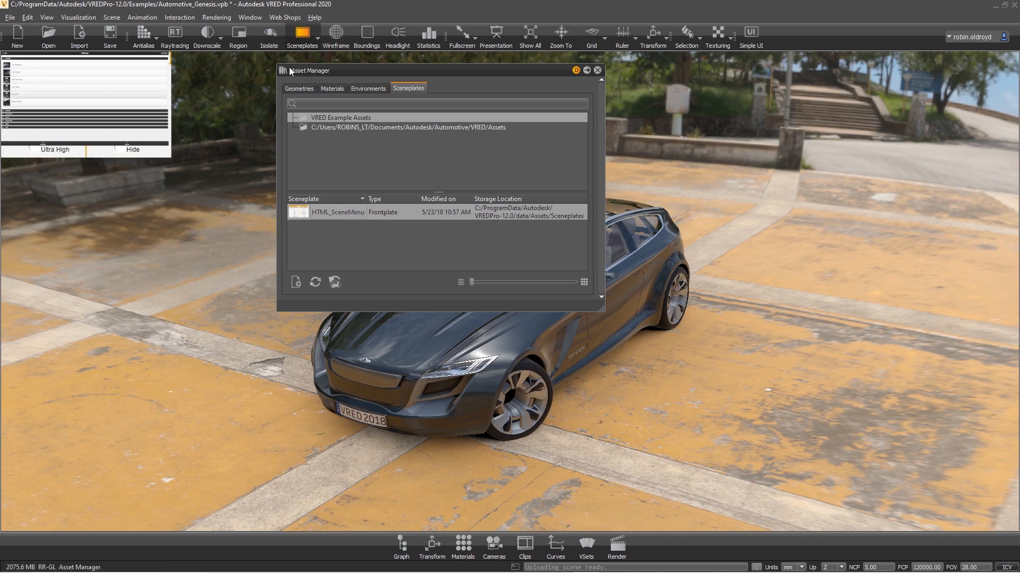
# Hide the VREDApp Frontplate in the Sceneplate Editor, and close both the editor and the Asset Manager
pyautogui.click(112, 18)
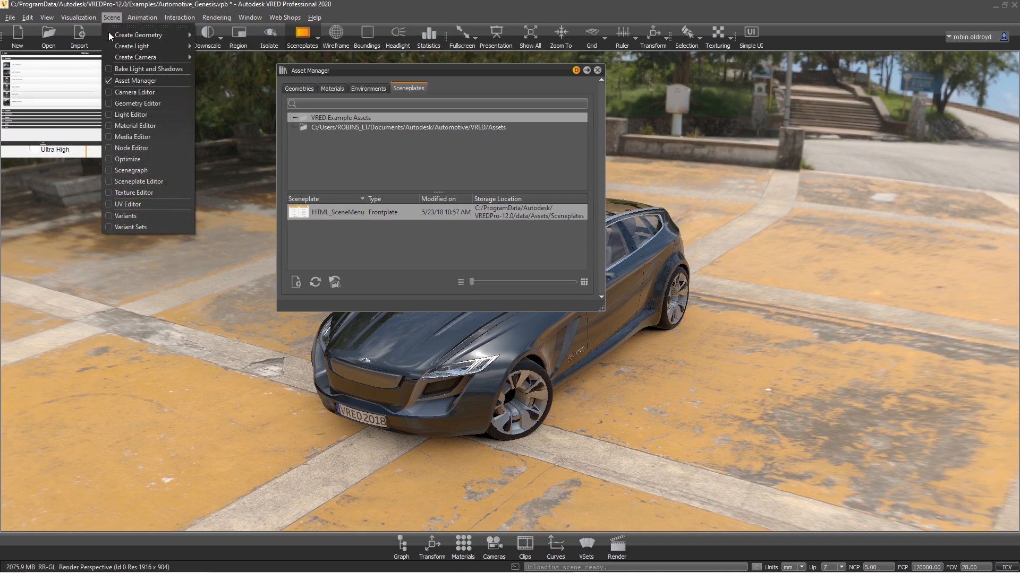
pyautogui.click(127, 182)
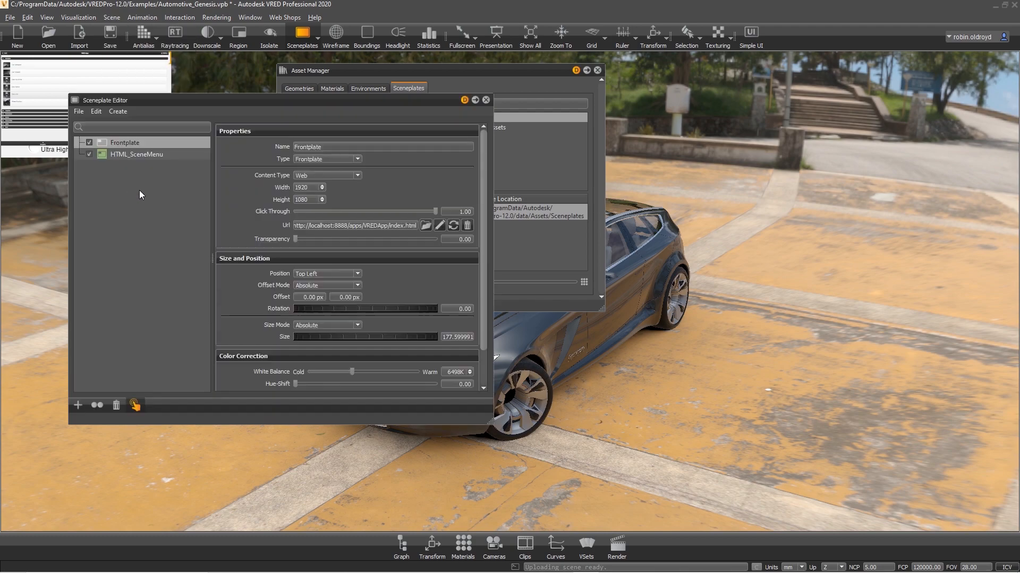
pyautogui.click(89, 143)
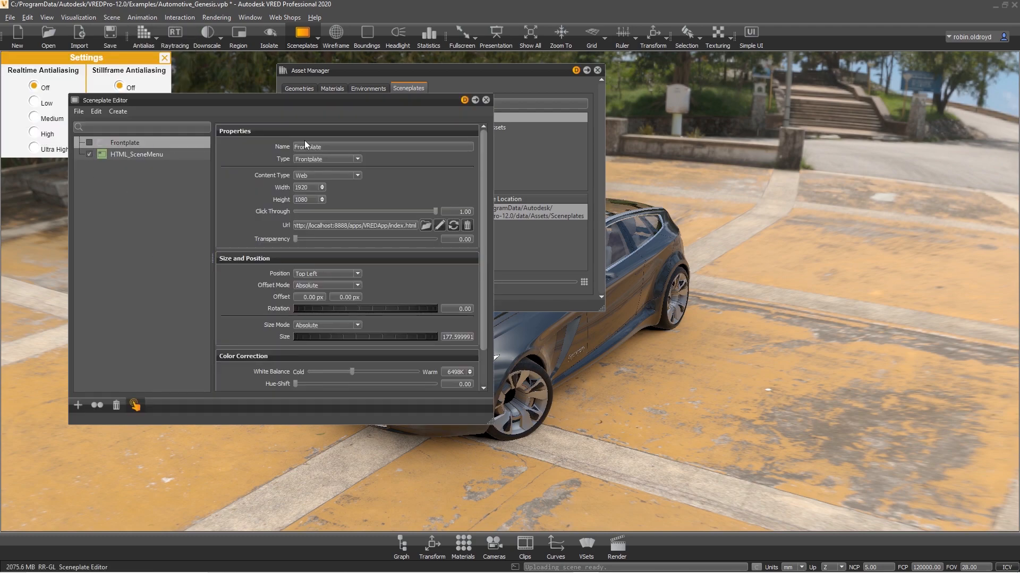
pyautogui.click(485, 100)
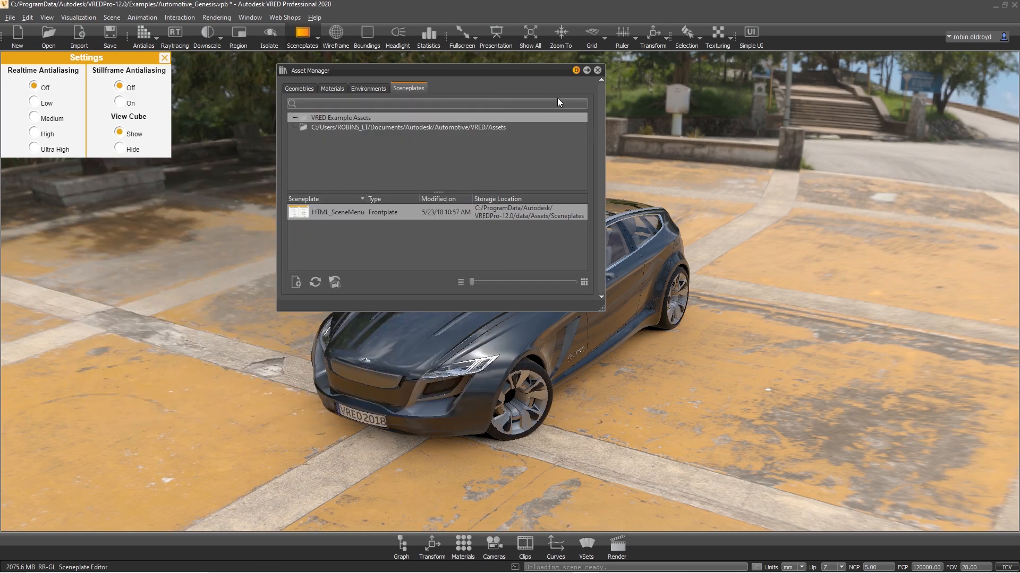
pyautogui.click(596, 70)
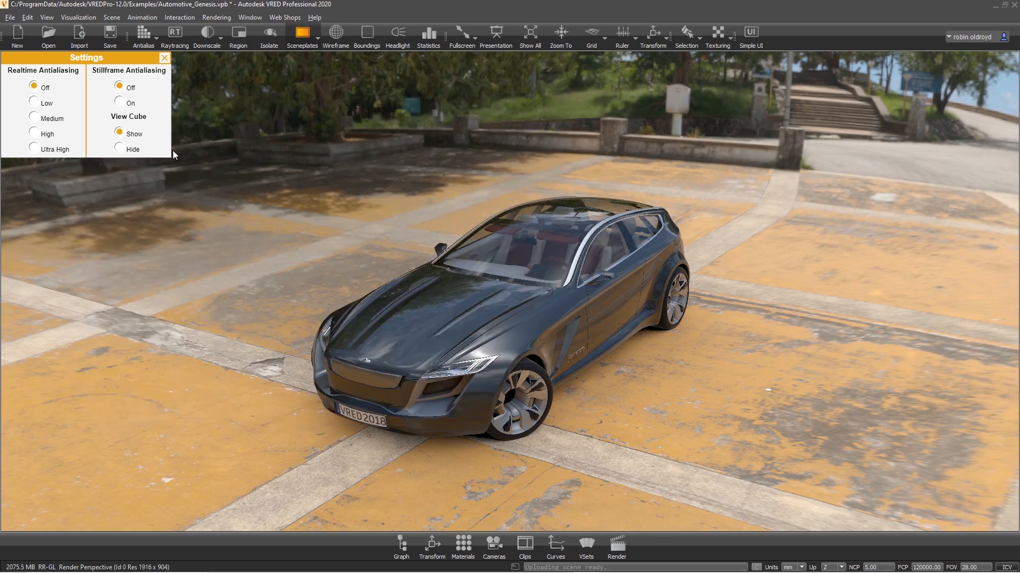
# Set Realtime Antialiasing to Medium and View Cube to Hide in the viewport's HTML settings menu
pyautogui.keyDown('alt'); pyautogui.moveTo(522, 320); pyautogui.dragTo(518, 286); pyautogui.keyUp('alt')
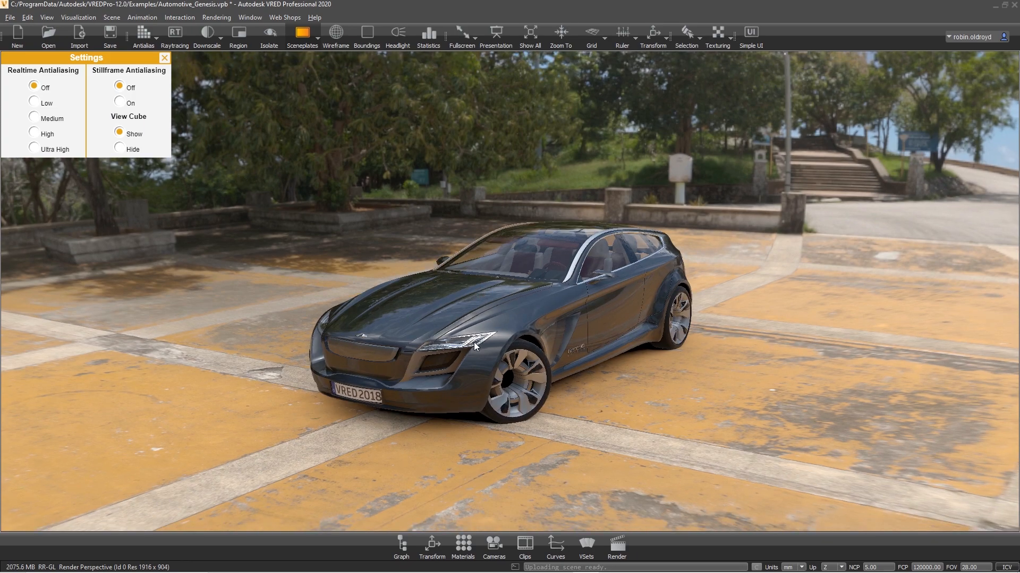
pyautogui.click(45, 118)
pyautogui.moveTo(482, 336); pyautogui.dragTo(429, 340)
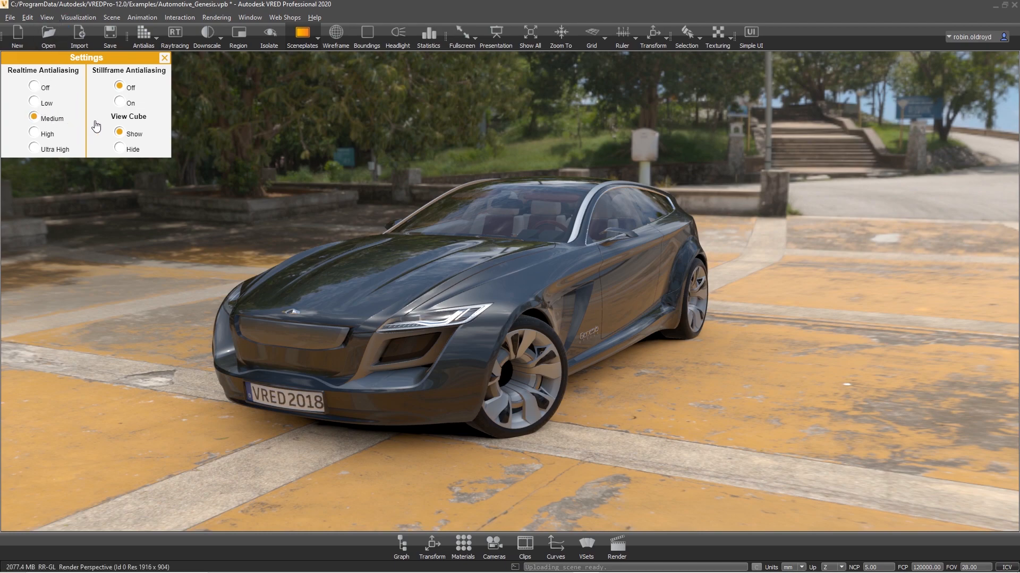
pyautogui.click(121, 149)
pyautogui.click(120, 132)
pyautogui.click(120, 149)
pyautogui.moveTo(537, 213); pyautogui.dragTo(528, 258, button='right')
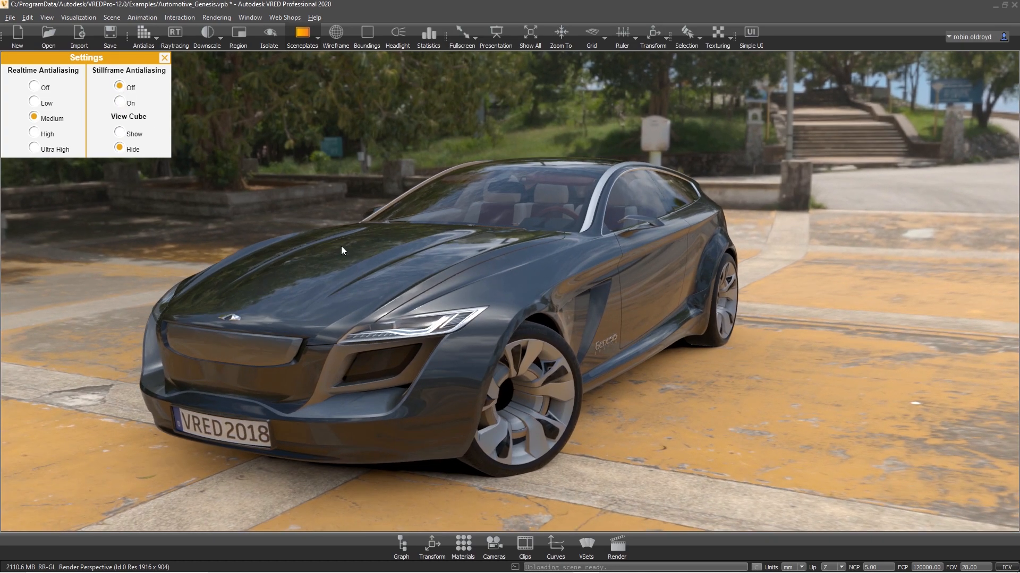